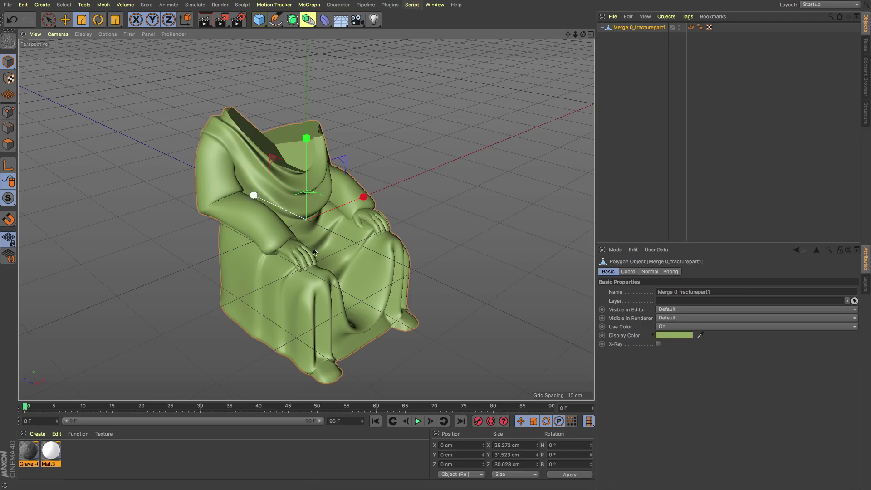
Orbit and zoom around the seated figure to inspect its hand from several angles
alt+drag(325, 243, 366, 230)
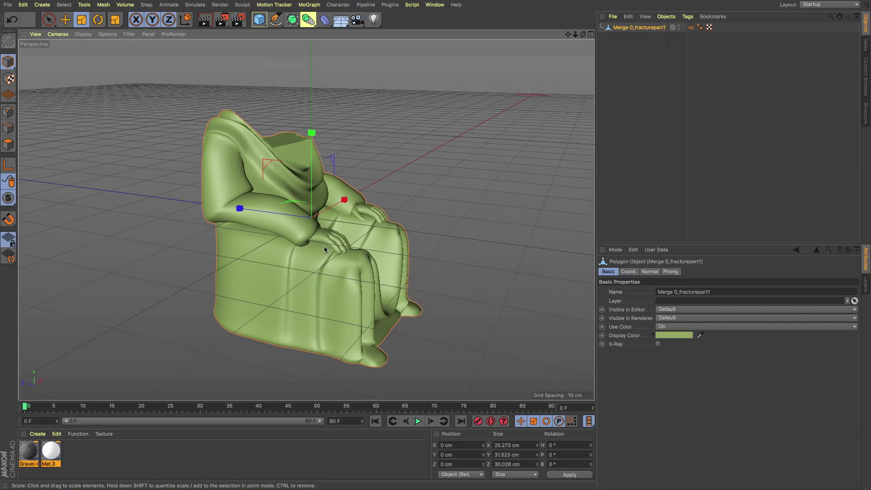
scroll(326, 242, up, 10)
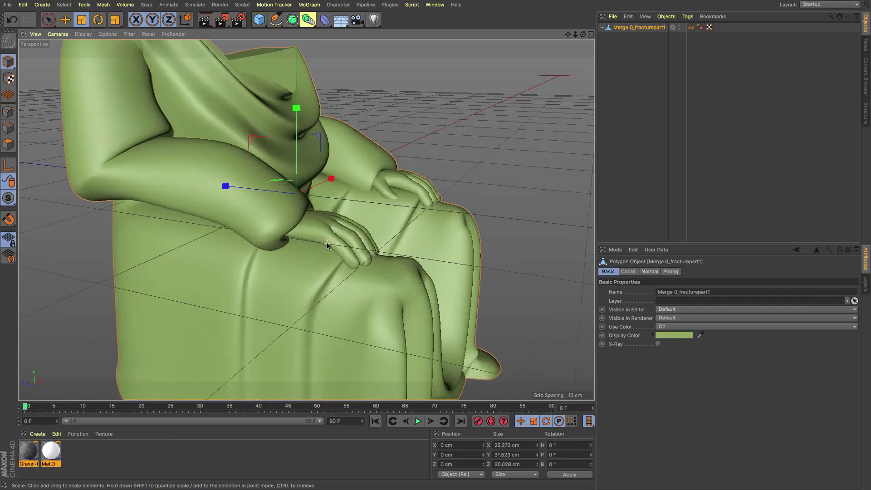
scroll(336, 268, up, 10)
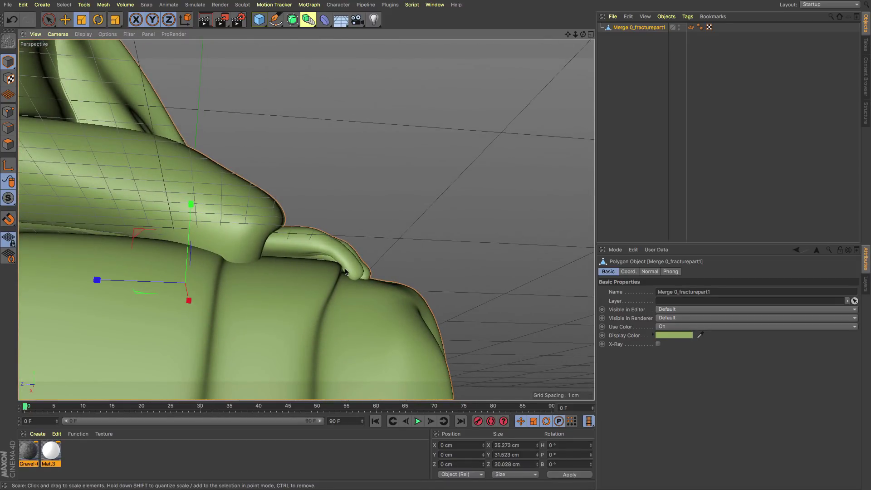
scroll(345, 271, up, 8)
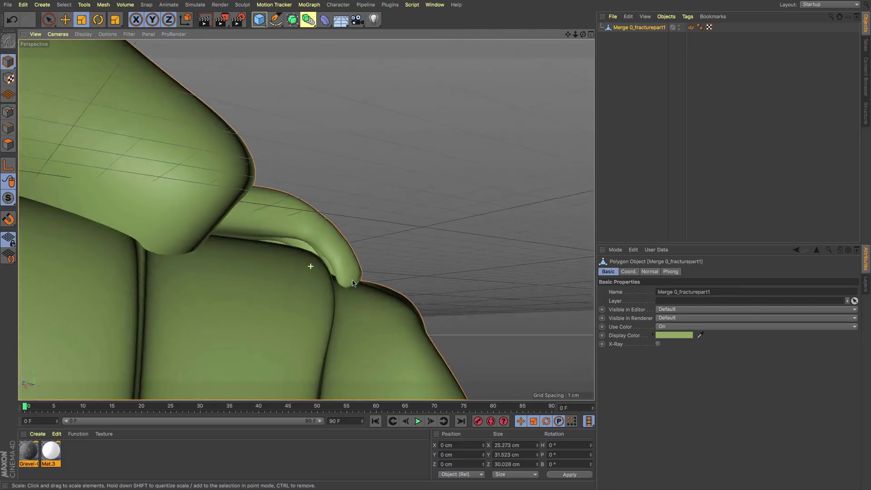
alt+drag(352, 281, 465, 246)
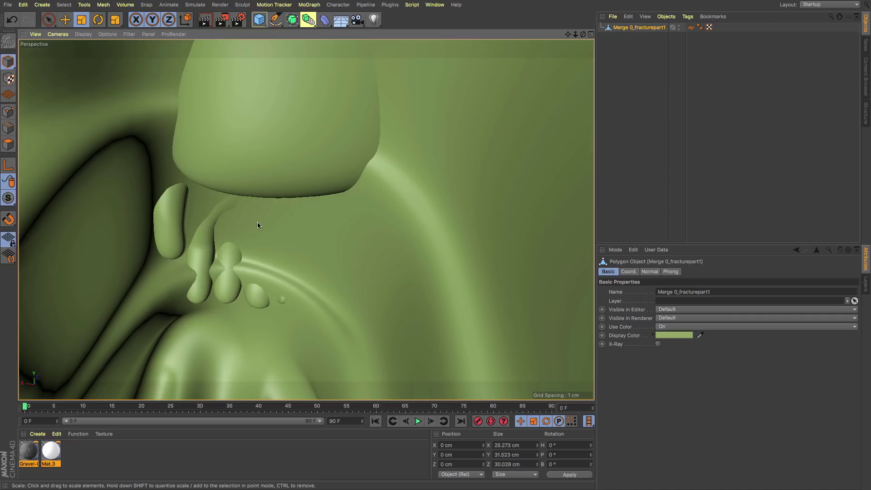
alt+drag(257, 226, 299, 226)
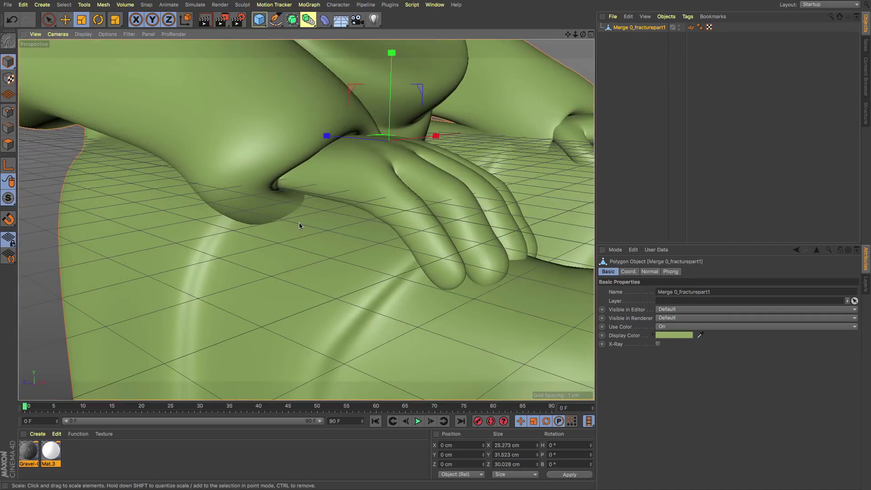
scroll(298, 225, down, 15)
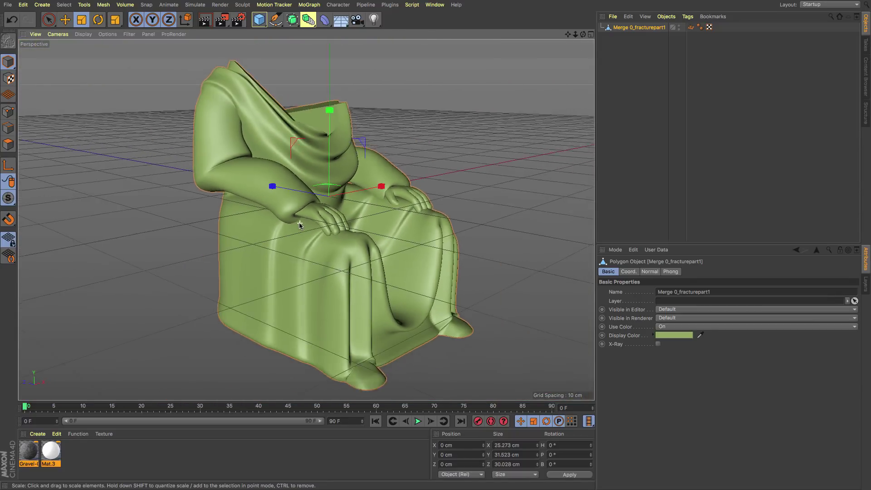
scroll(300, 225, down, 2)
alt+drag(344, 259, 342, 270)
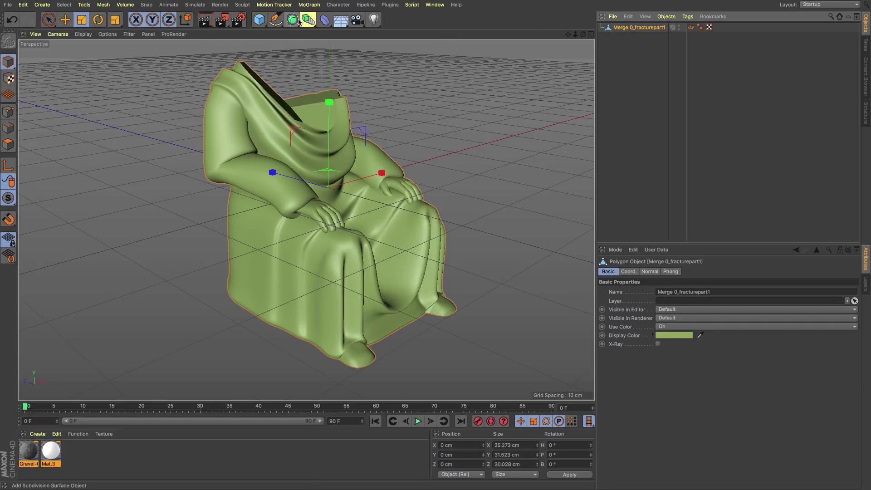
Add a Volume Builder and set its voxel size to 1 cm, then 0.5 cm
drag(310, 20, 358, 101)
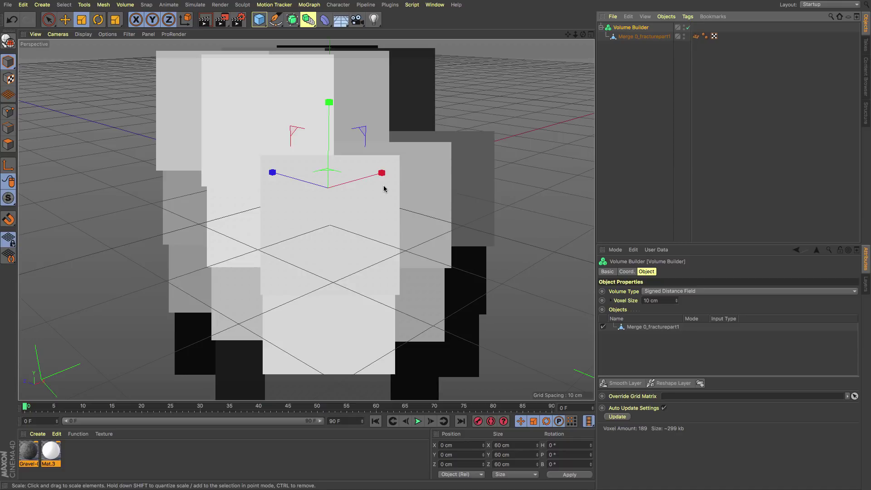
mouse_move(384, 189)
alt+mouse_down()
mouse_move(320, 184)
mouse_move(391, 187)
alt+mouse_up()
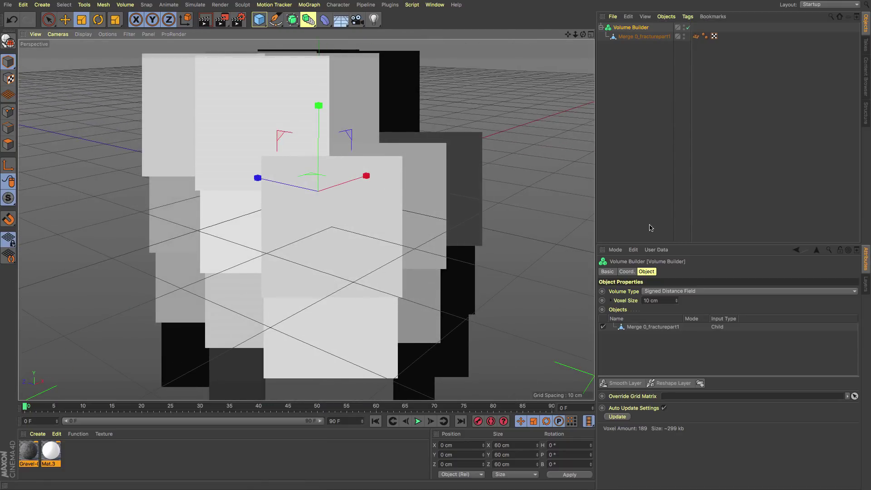
drag(649, 300, 622, 296)
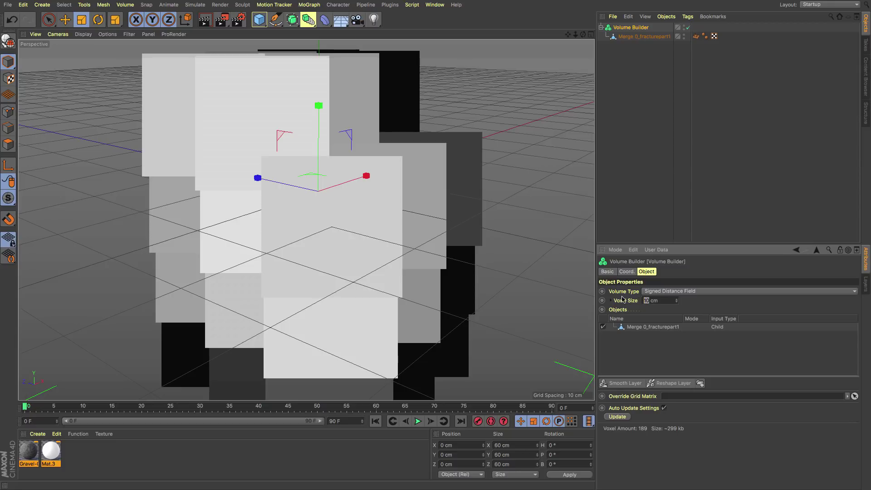
text(1)
key(Return)
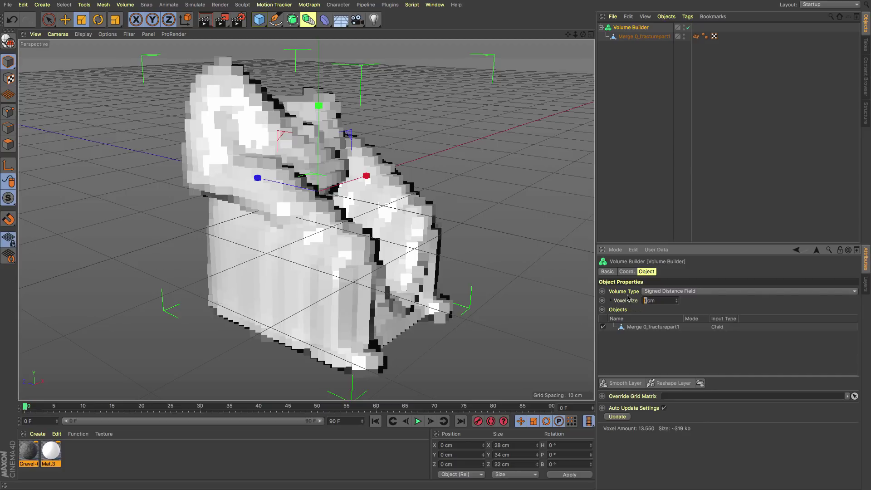
text(0.5cm)
key(Return)
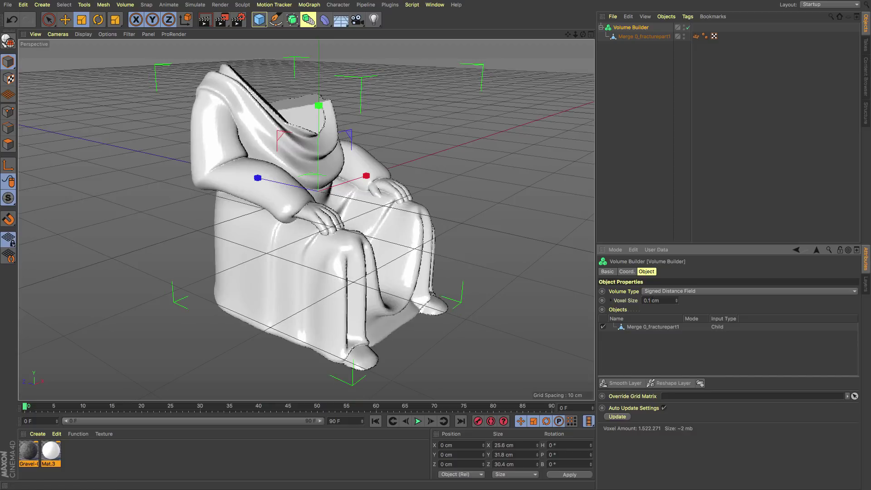
alt+drag(334, 262, 341, 241)
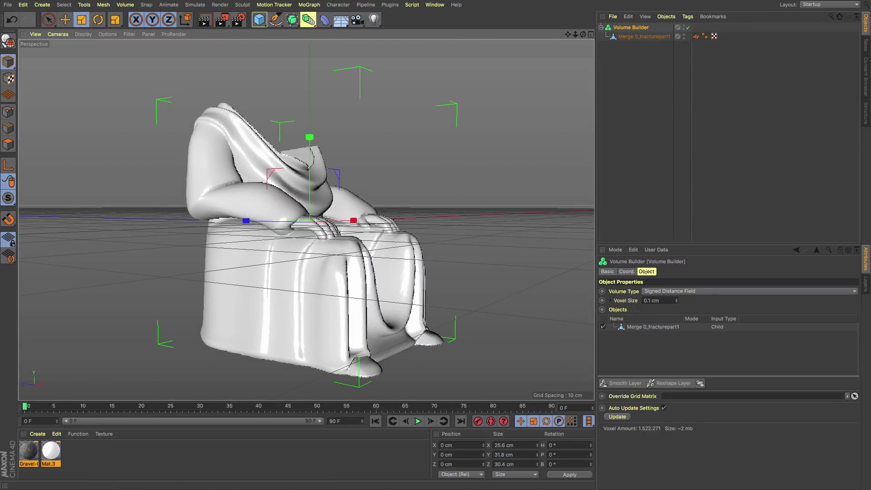
mouse_move(381, 316)
alt+mouse_down()
mouse_move(367, 331)
mouse_move(384, 313)
alt+mouse_up()
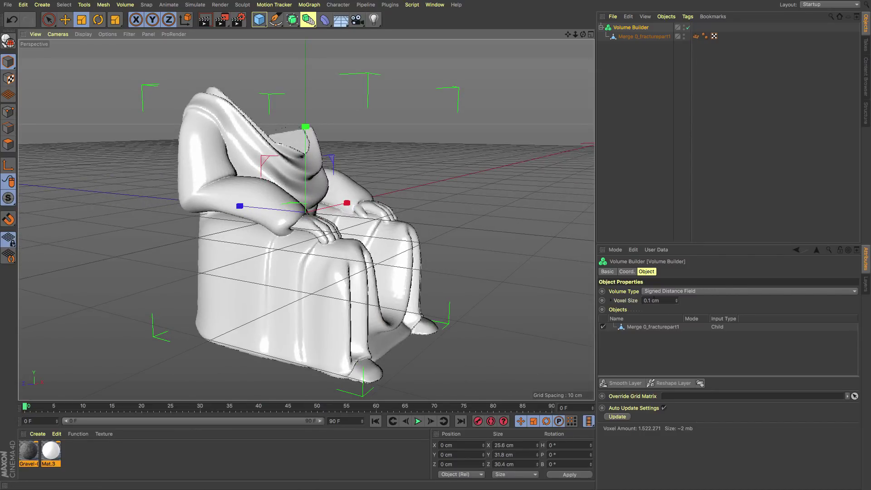
alt+drag(293, 245, 315, 241)
scroll(314, 240, up, 10)
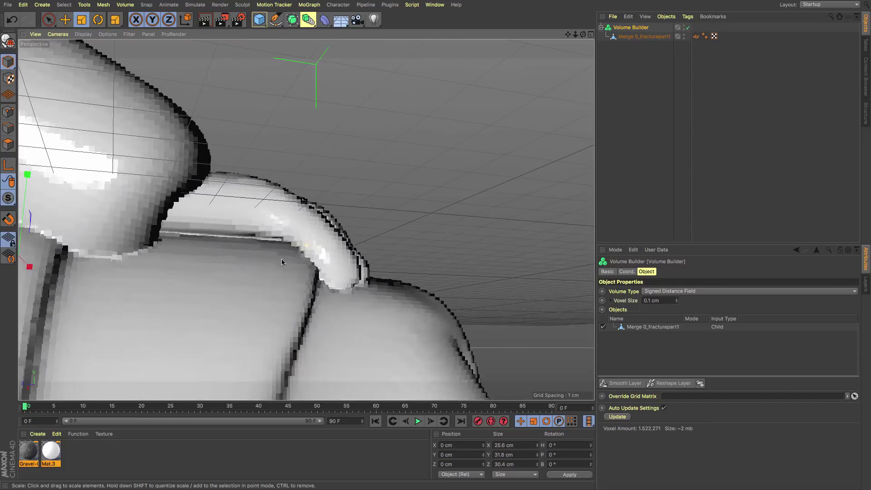
alt+drag(272, 266, 377, 217)
Add a sphere with a 2 cm radius
drag(259, 20, 452, 44)
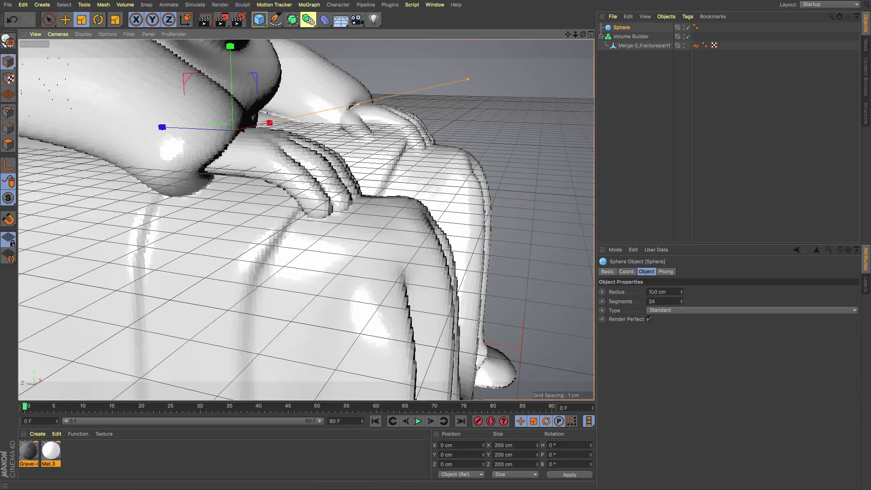
drag(657, 291, 616, 291)
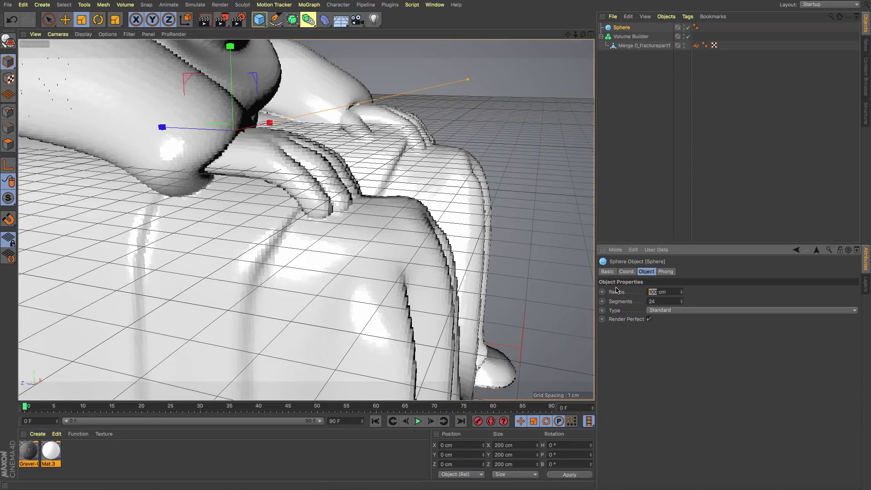
text(2)
key(Return)
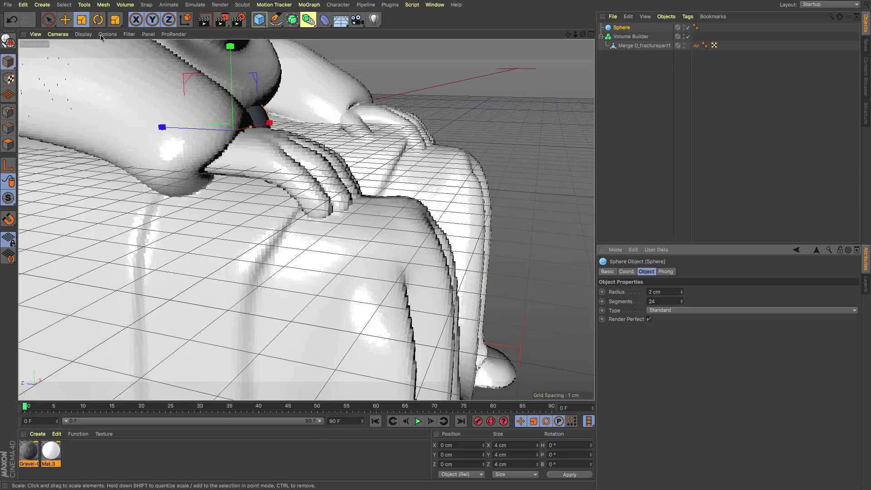
Move the sphere along X to the figure's hand and place it inside the Volume Builder
click(65, 19)
drag(157, 121, 227, 130)
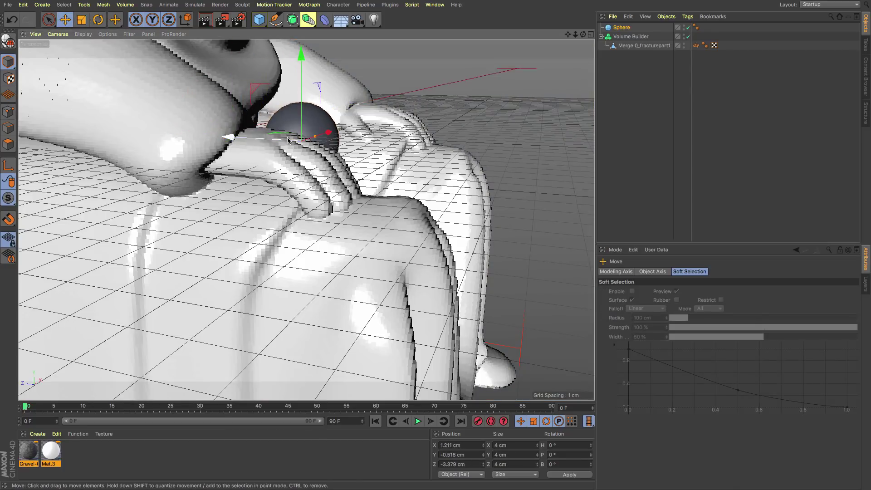
drag(333, 133, 310, 184)
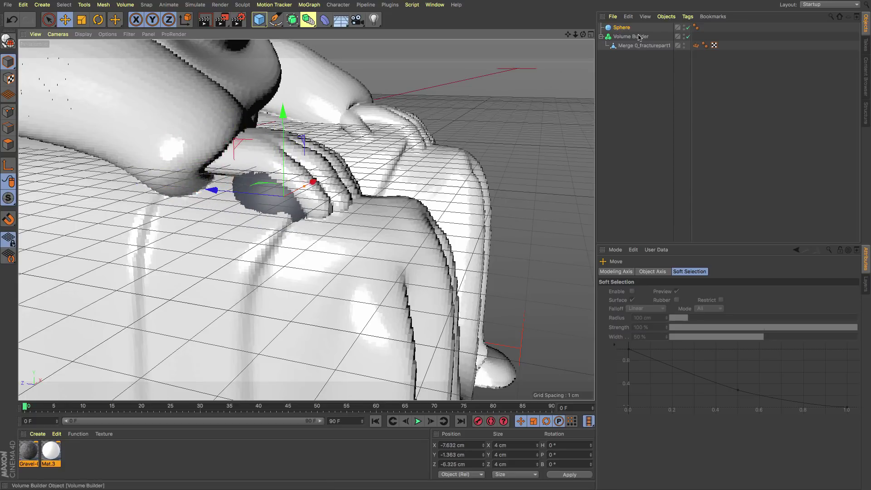
drag(629, 29, 630, 41)
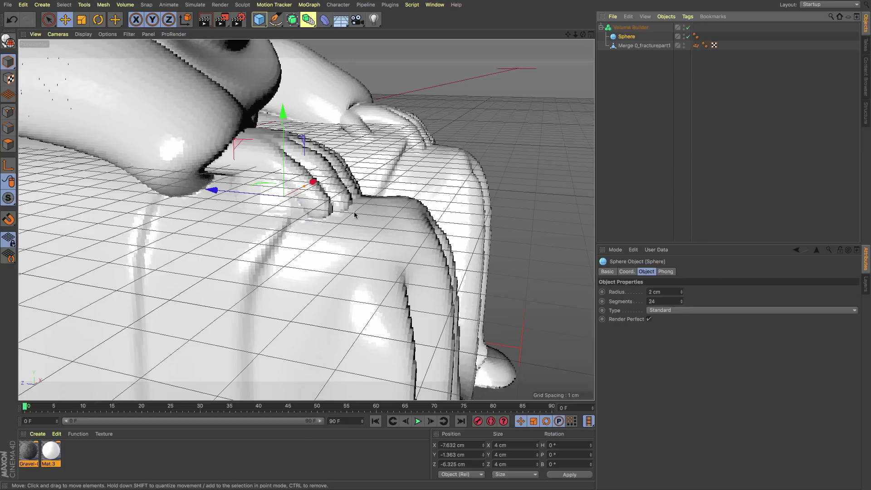
alt+drag(314, 235, 433, 226)
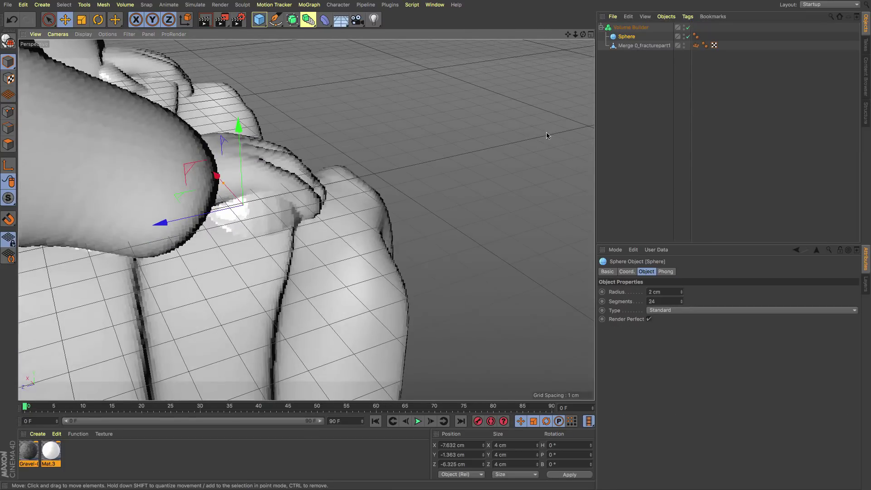
drag(216, 176, 212, 175)
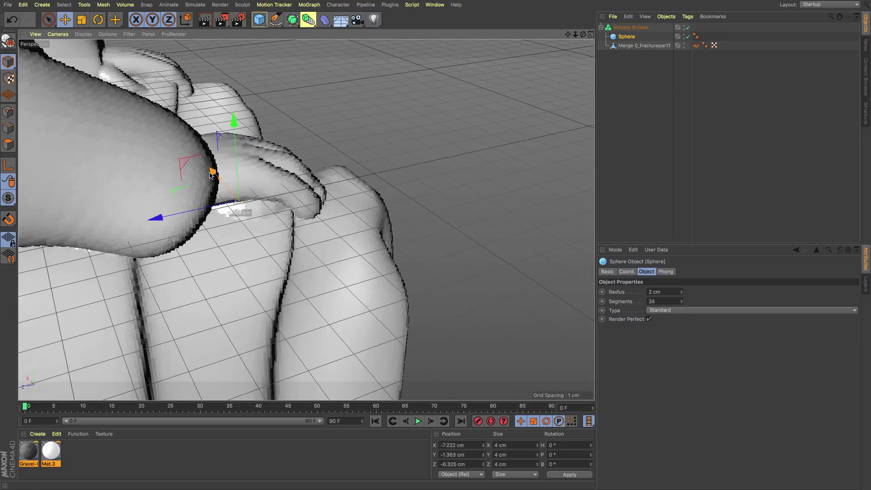
alt+drag(222, 234, 41, 198)
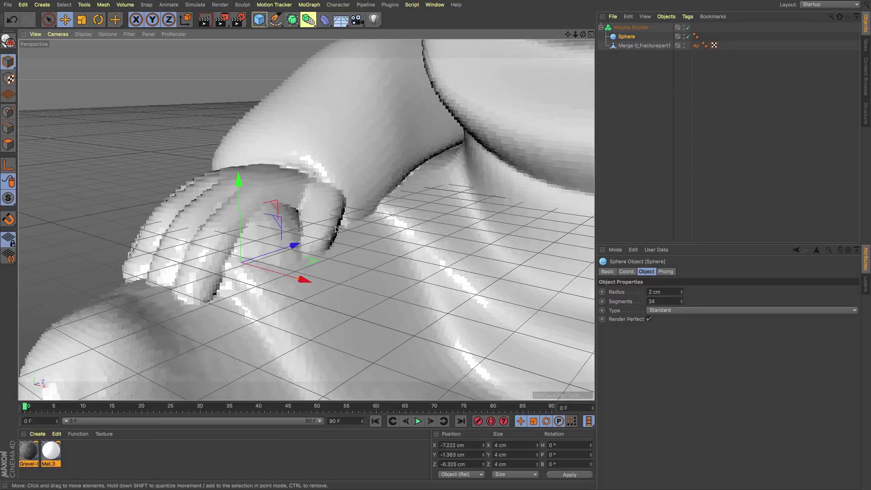
Flatten the sphere by scaling the whole object to 2.848 cm tall
key(t)
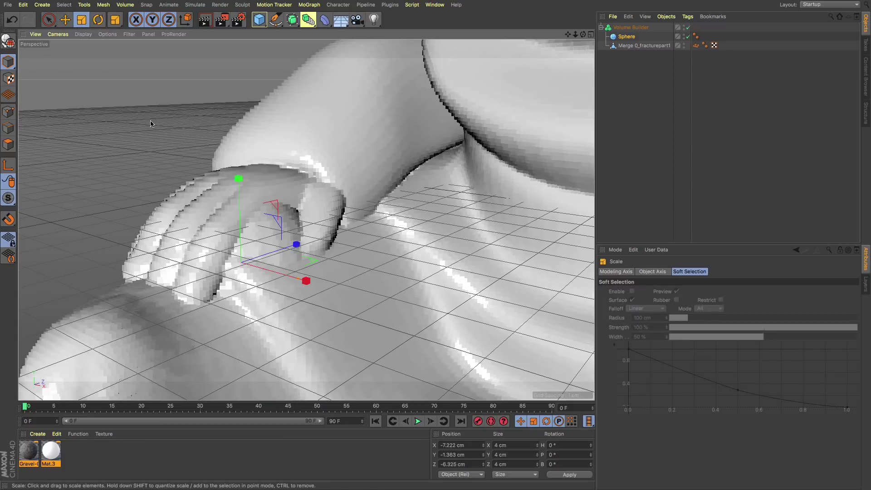
drag(9, 63, 41, 90)
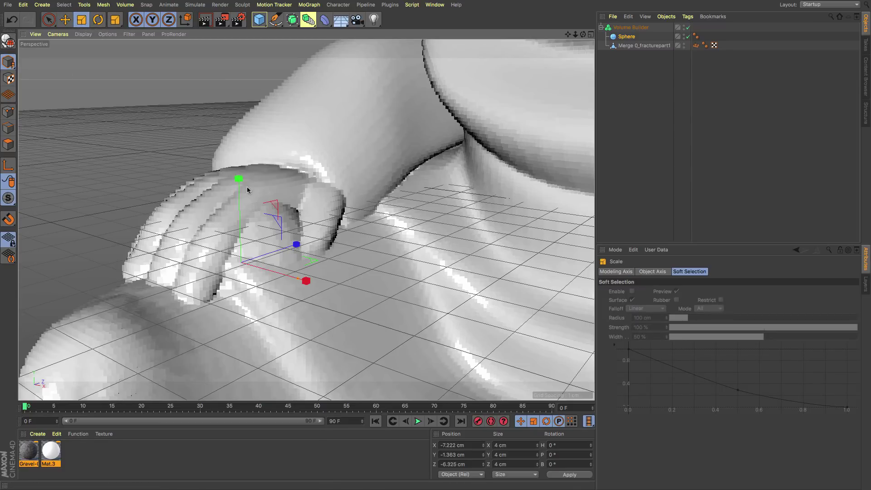
mouse_move(239, 179)
mouse_down()
mouse_move(240, 206)
mouse_move(209, 234)
mouse_move(356, 201)
mouse_move(426, 203)
mouse_move(263, 259)
mouse_move(225, 237)
mouse_move(140, 247)
mouse_up()
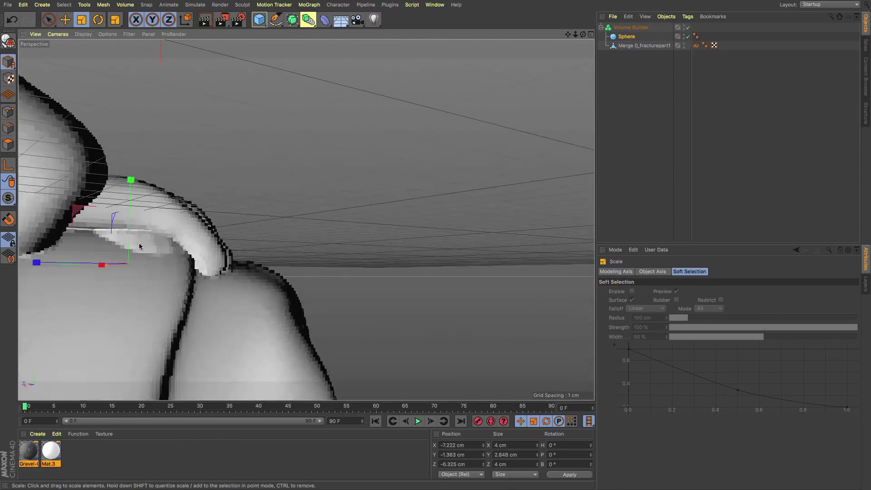
Nudge the sphere along Z to -5.977 cm and check its placement from the front
click(64, 19)
drag(43, 262, 31, 261)
alt+drag(145, 227, 88, 272)
scroll(305, 142, up, 2)
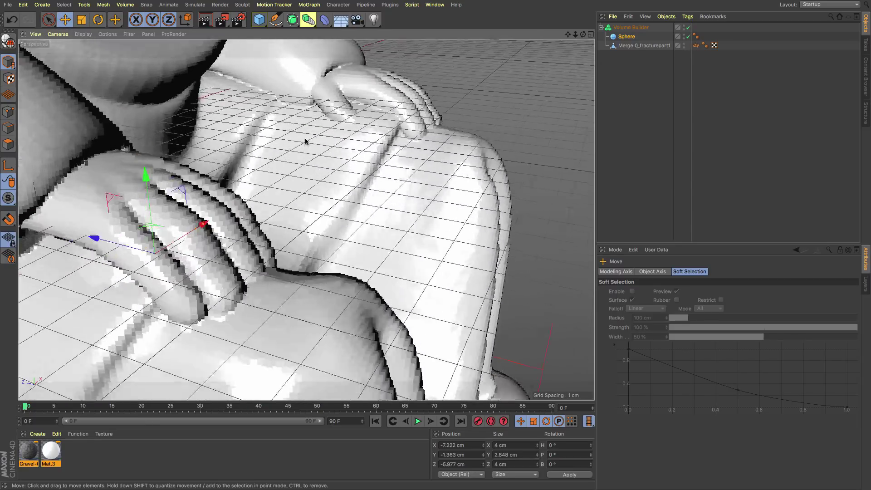
scroll(305, 142, up, 4)
alt+drag(338, 145, 219, 125)
scroll(284, 126, down, 5)
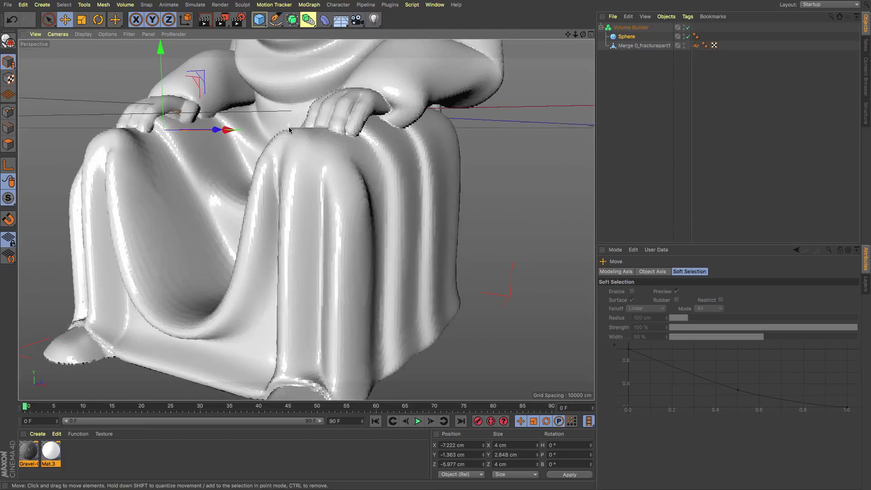
Duplicate the sphere as Sphere.1 and move it across to the figure's other hand
alt+drag(289, 127, 294, 150)
click(630, 27)
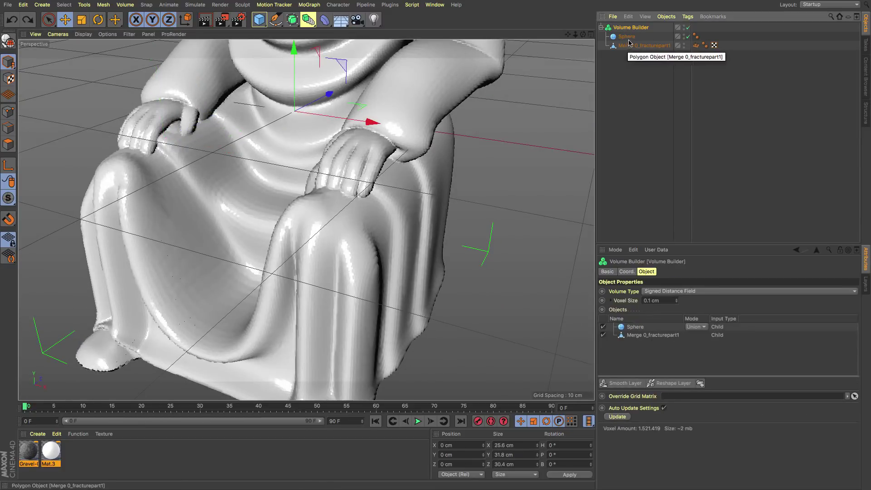
click(627, 37)
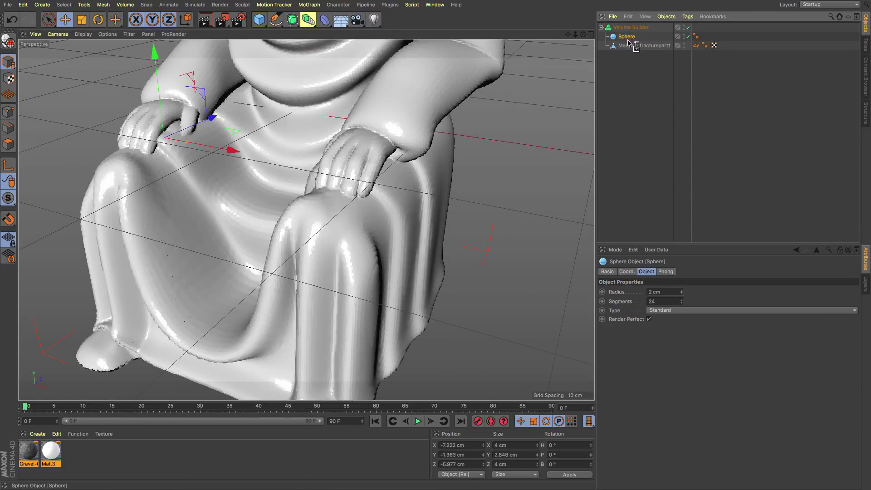
ctrl+drag(628, 42, 629, 44)
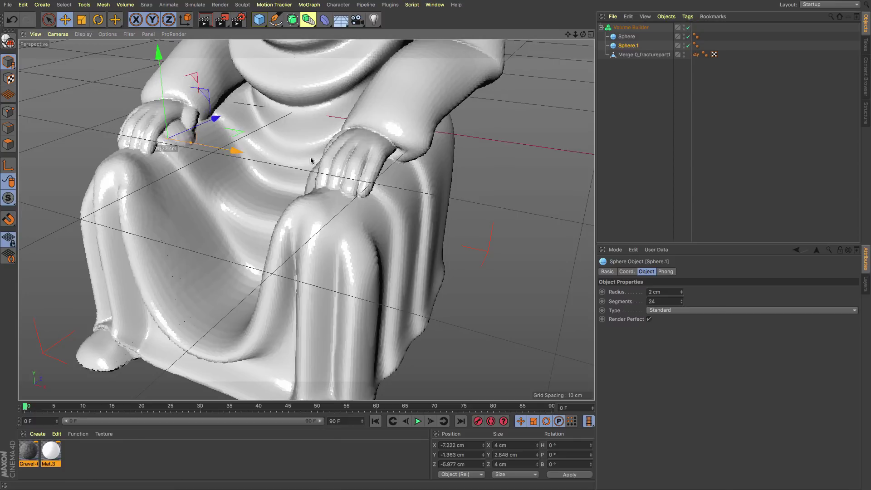
drag(238, 151, 445, 171)
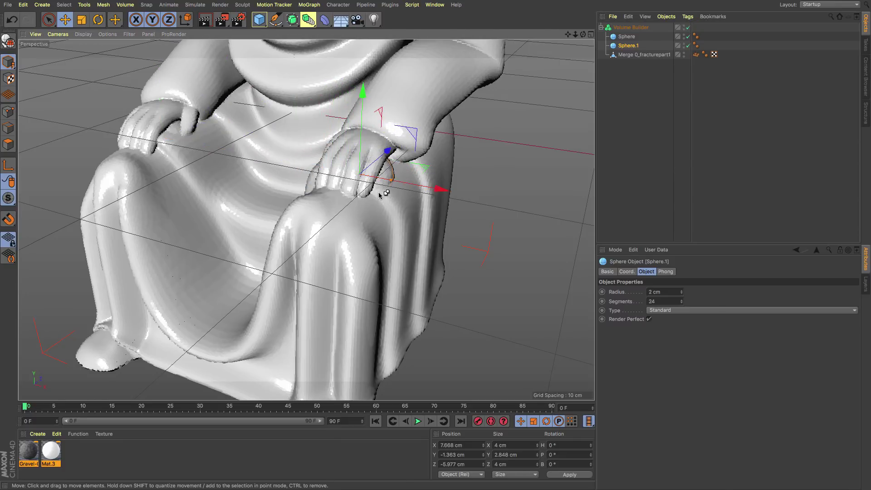
mouse_move(383, 191)
ctrl+mouse_down()
mouse_move(353, 166)
mouse_move(344, 175)
mouse_move(255, 144)
mouse_move(283, 134)
mouse_move(379, 167)
mouse_move(511, 159)
mouse_move(502, 172)
mouse_move(490, 161)
mouse_move(343, 153)
ctrl+mouse_up()
key(super+z)
Delete both spheres and reselect the Volume Builder
click(625, 38)
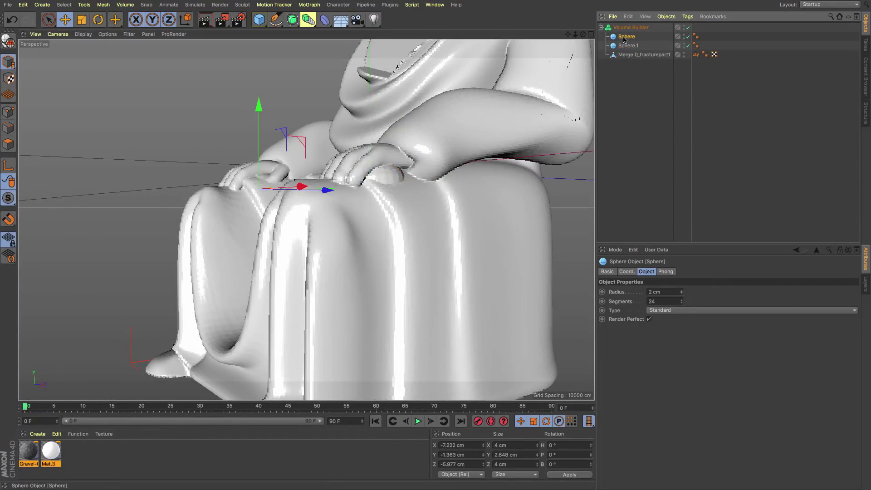
ctrl+click(628, 46)
key(Delete)
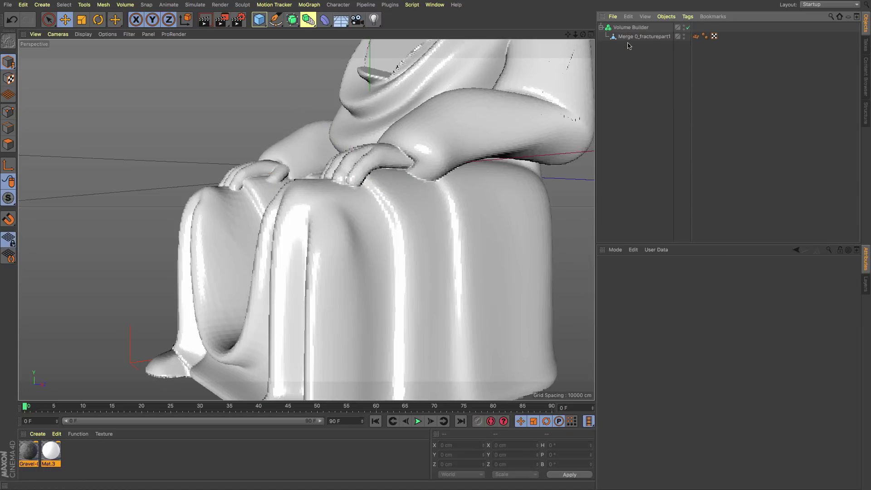
click(623, 38)
click(627, 28)
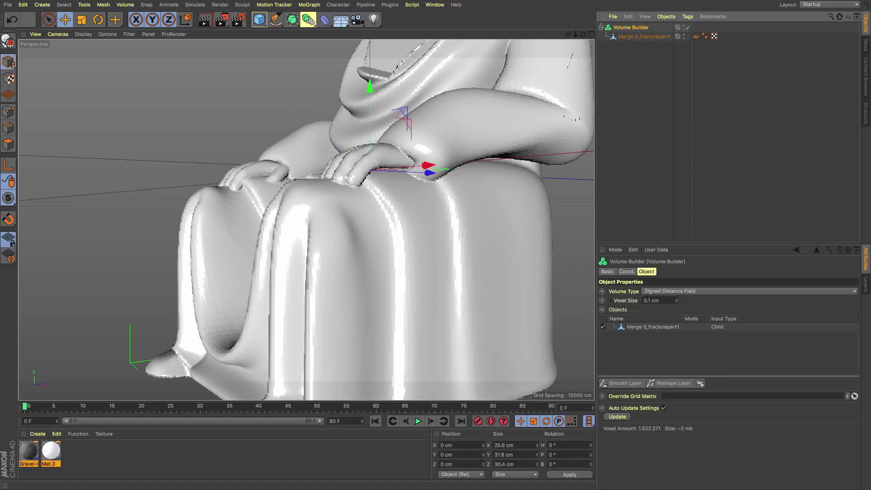
Set the Volume Builder's voxel size to 0.2 cm and inspect the coarser statue surface
click(648, 300)
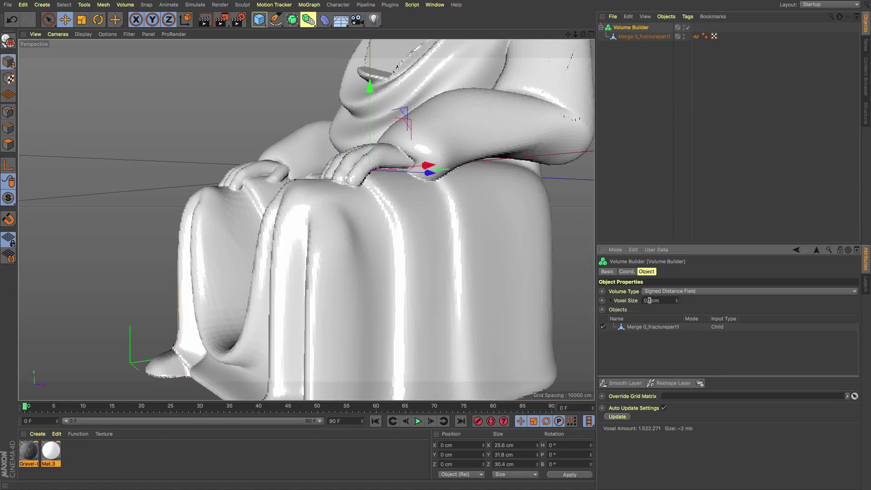
text(2)
key(Return)
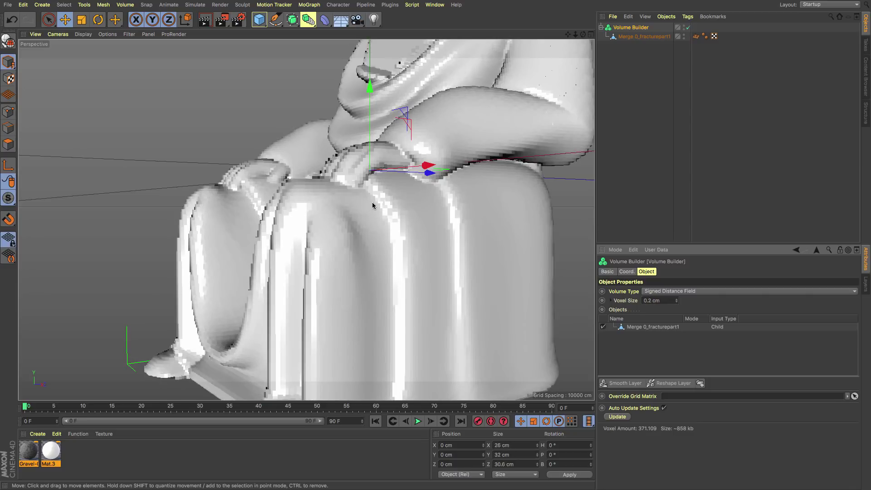
alt+drag(324, 192, 384, 218)
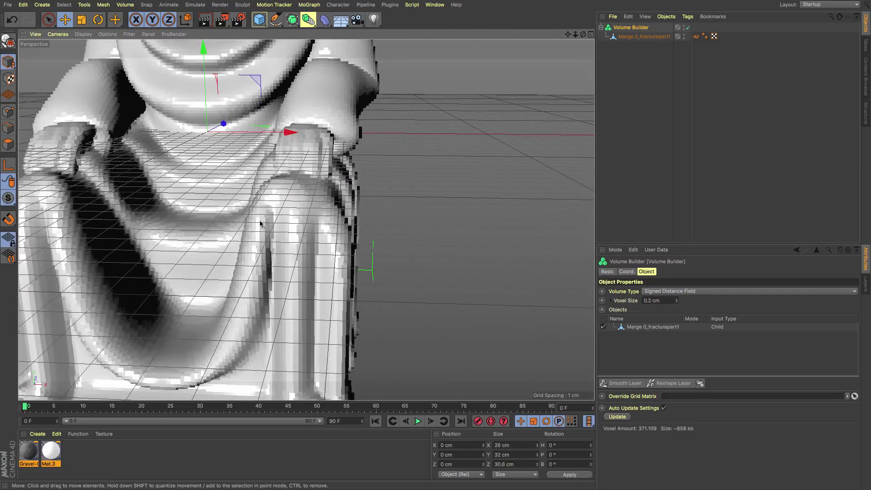
scroll(260, 223, down, 5)
alt+drag(261, 219, 356, 228)
scroll(352, 234, up, 8)
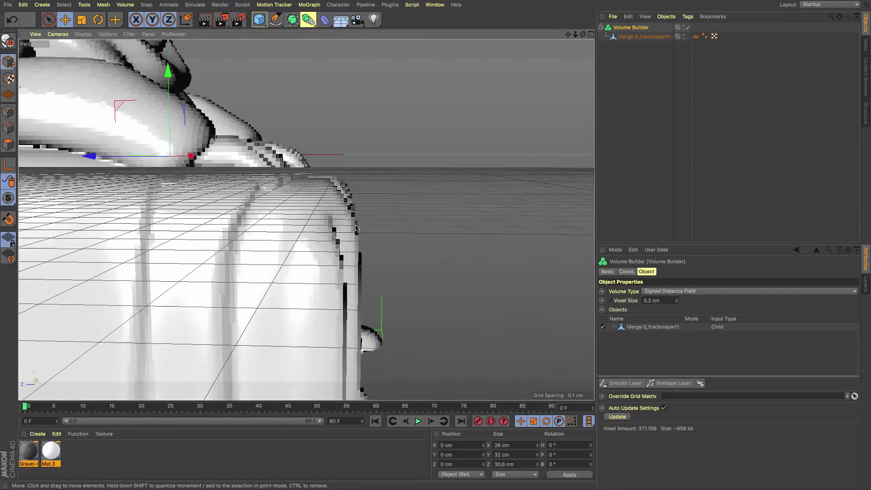
scroll(297, 175, down, 6)
alt+drag(297, 175, 135, 178)
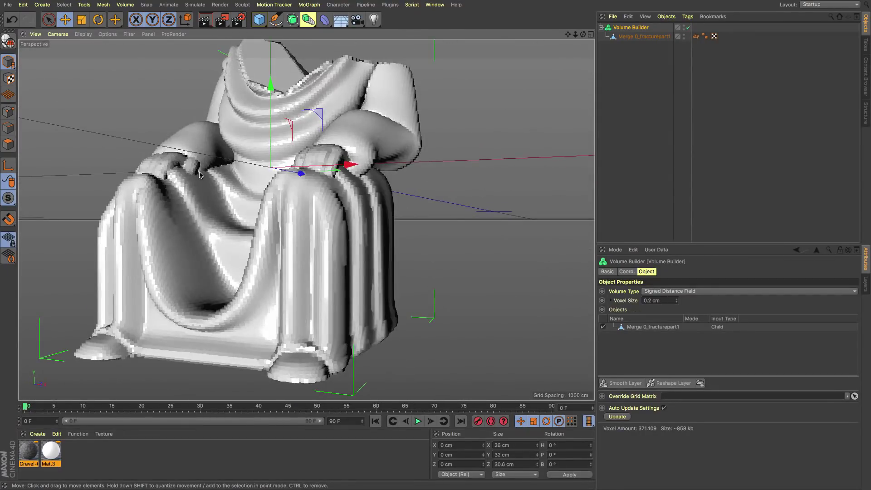
alt+drag(200, 175, 305, 204)
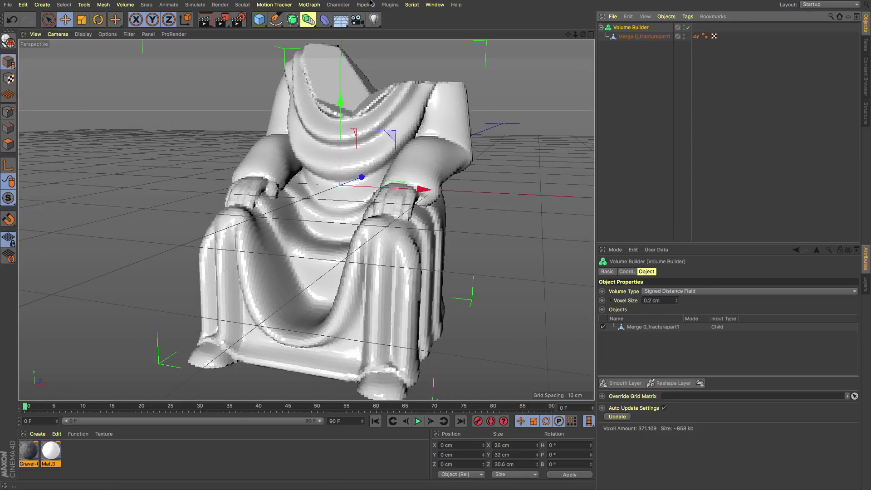
click(316, 19)
Wrap the Volume Builder in a Volume Mesher, testing then undoing a 20% threshold
alt+click(414, 95)
mouse_move(291, 242)
alt+mouse_down()
mouse_move(240, 248)
mouse_move(372, 286)
mouse_move(419, 231)
mouse_move(519, 239)
mouse_move(457, 254)
mouse_move(350, 246)
mouse_move(326, 268)
mouse_move(297, 258)
alt+mouse_up()
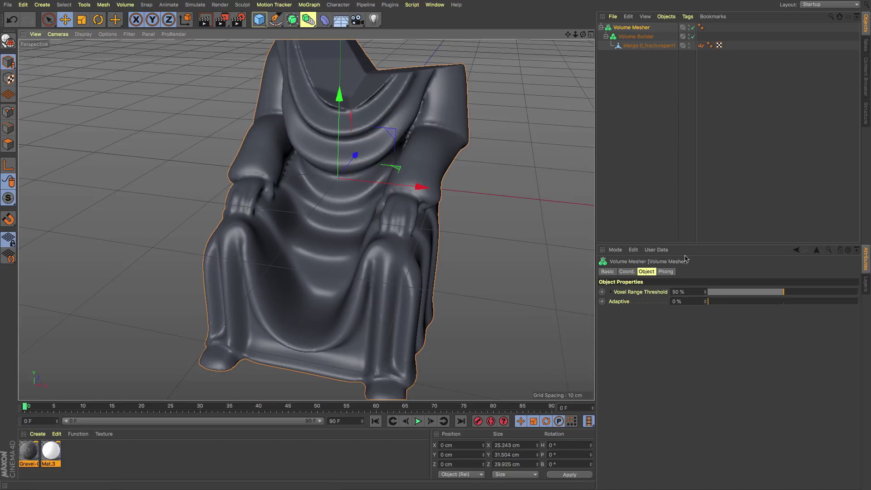
drag(778, 295, 733, 297)
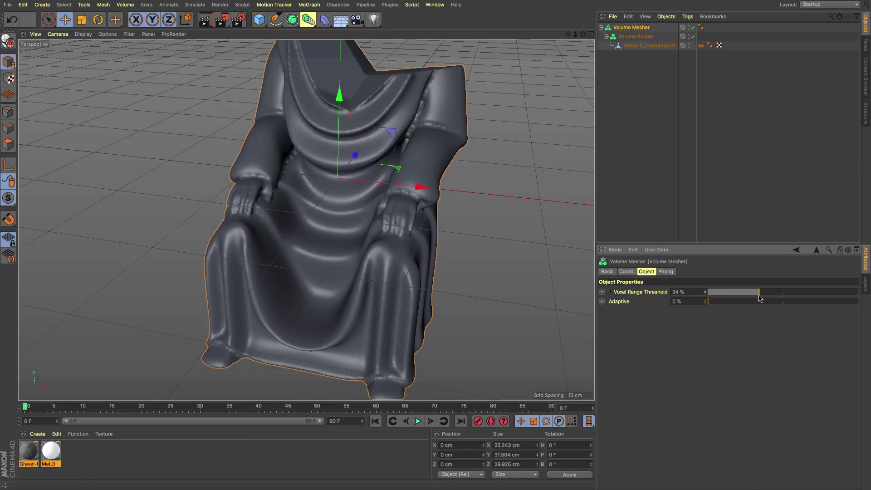
key(ctrl+z)
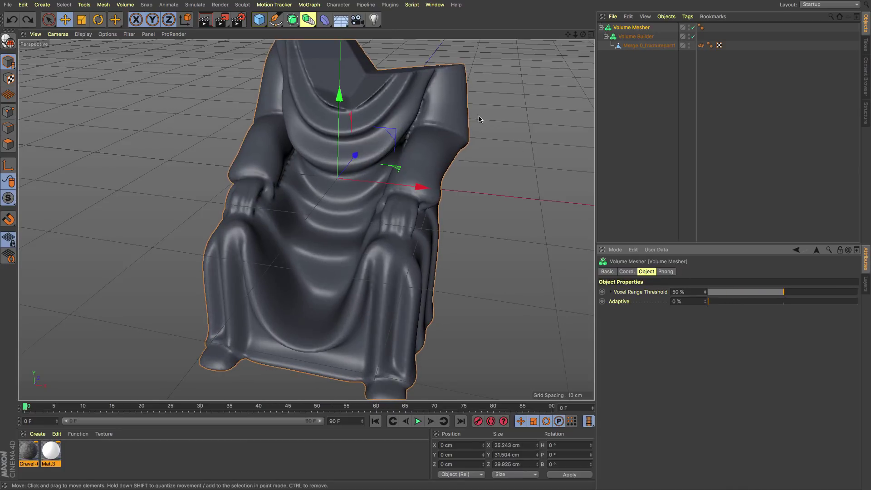
Set the Volume Builder's voxel size to 0.15 cm and orbit to inspect the finer mesh
click(631, 37)
click(647, 300)
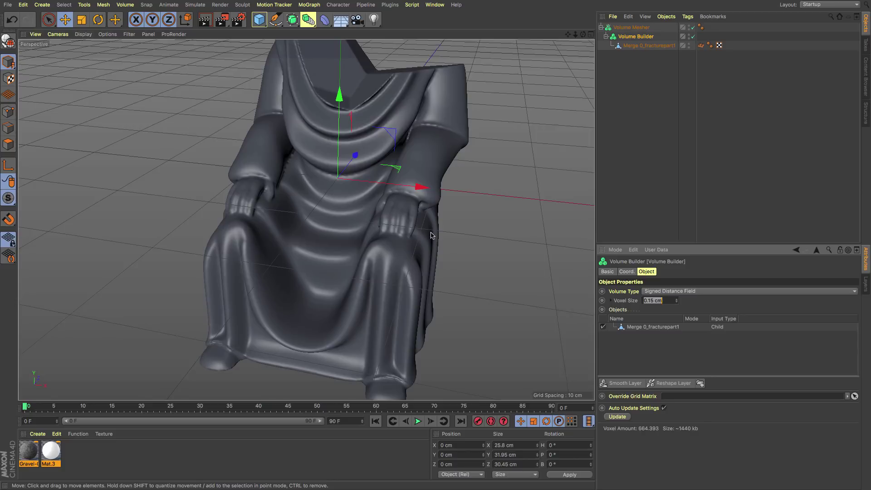
alt+drag(428, 233, 370, 180)
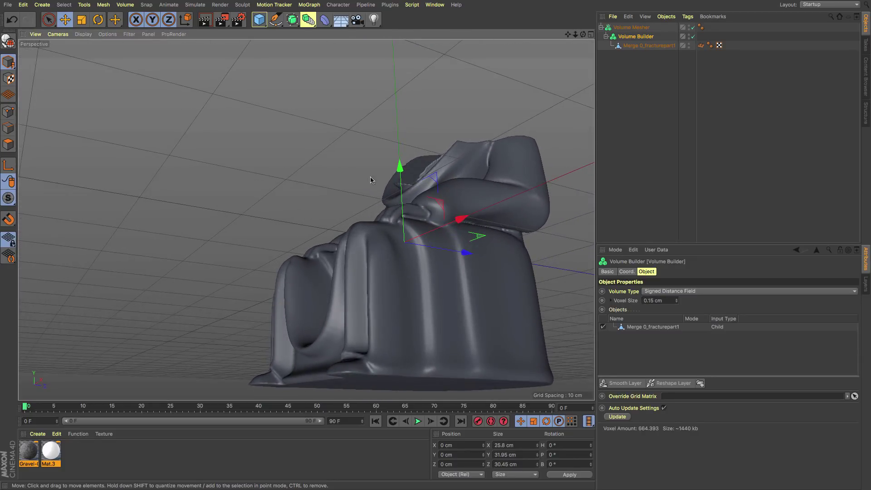
mouse_move(362, 218)
alt+mouse_down()
mouse_move(396, 225)
mouse_move(392, 200)
mouse_move(440, 226)
mouse_move(368, 228)
mouse_move(253, 260)
mouse_move(200, 258)
alt+mouse_up()
scroll(446, 216, down, 5)
alt+drag(483, 206, 402, 259)
scroll(386, 265, up, 3)
scroll(403, 258, down, 3)
alt+middle_drag(407, 280, 368, 246)
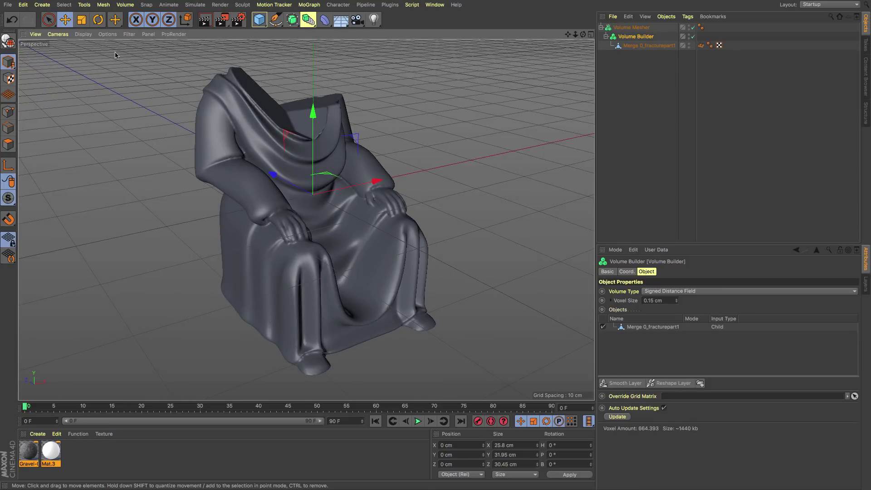
Show polygon lines on the shaded mesh and set the Volume Mesher's Adaptive to 7.4%
click(84, 34)
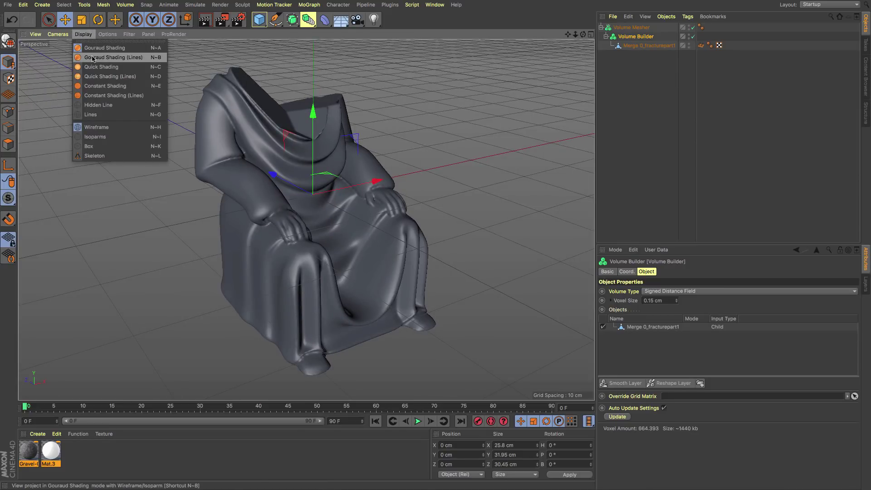
click(92, 57)
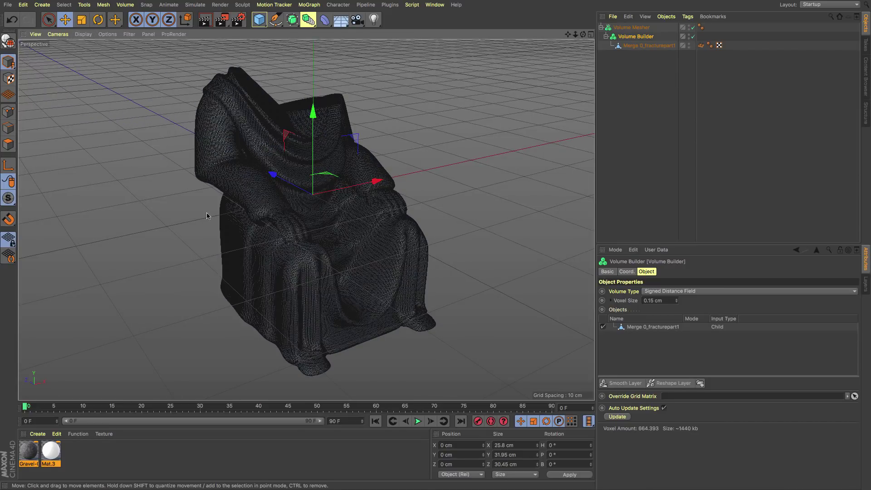
click(637, 28)
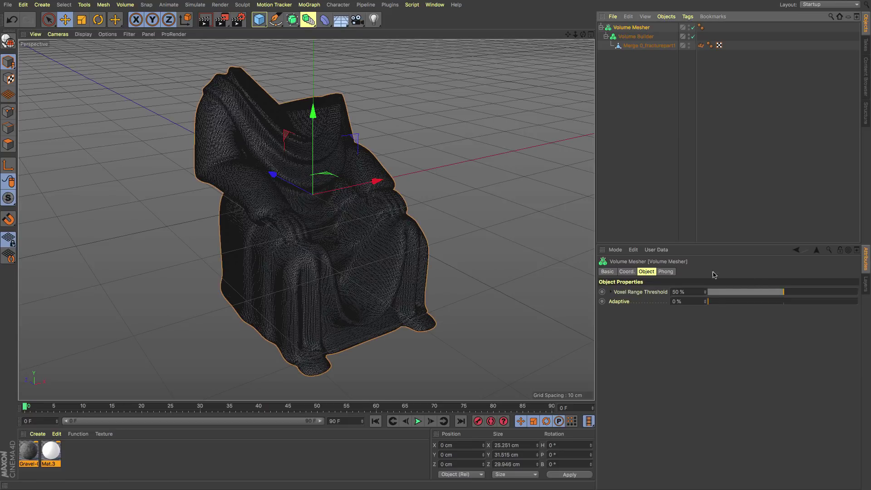
drag(709, 302, 718, 303)
Orbit around the mesh to check the reduced polygons, then return to plain Gouraud Shading
alt+drag(347, 327, 454, 295)
alt+drag(316, 281, 244, 312)
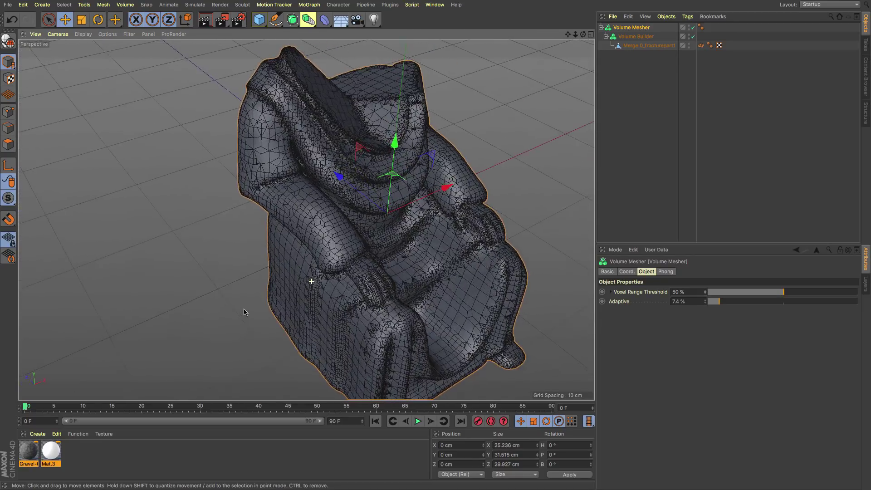
scroll(427, 304, down, 1)
scroll(408, 275, up, 1)
scroll(404, 285, down, 1)
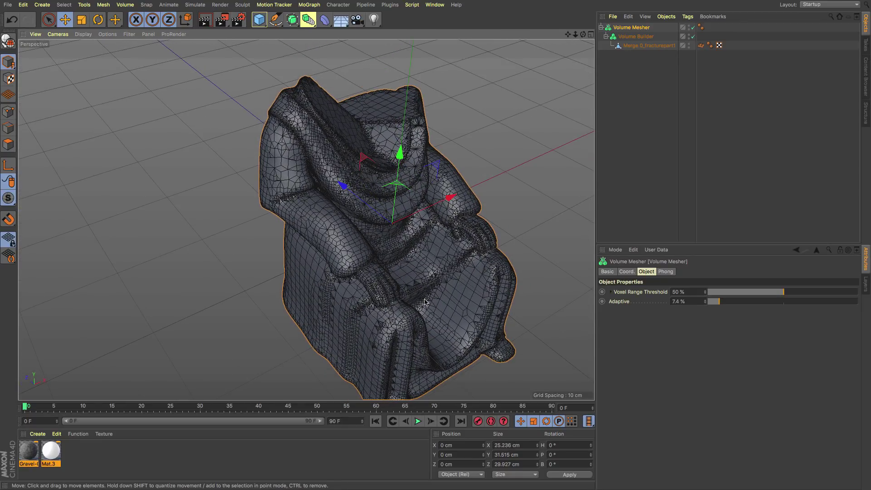
alt+middle_drag(423, 298, 363, 240)
alt+drag(362, 243, 343, 235)
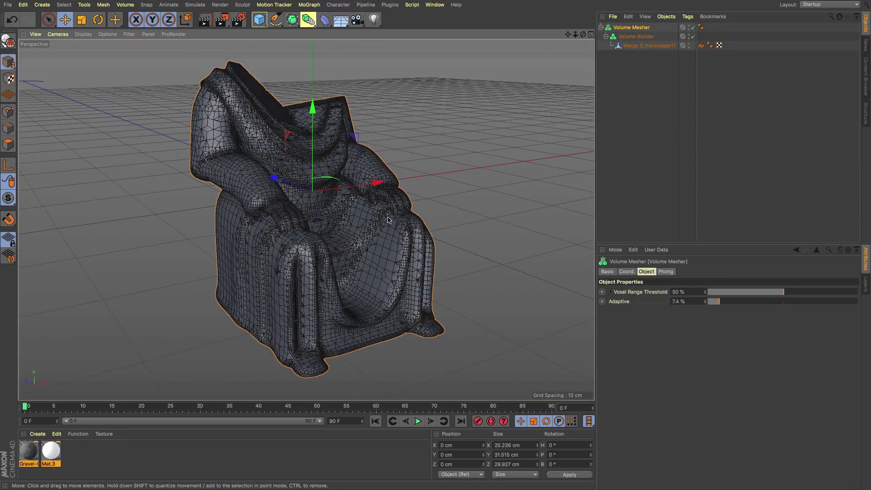
click(83, 34)
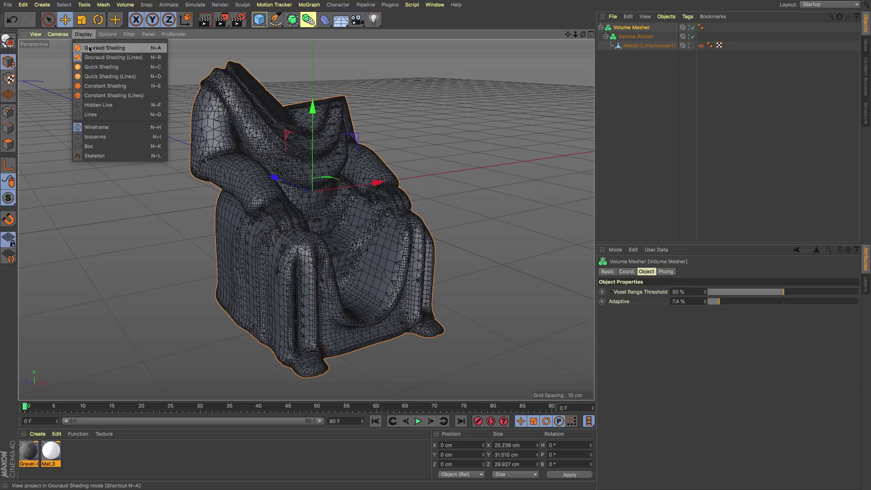
click(91, 49)
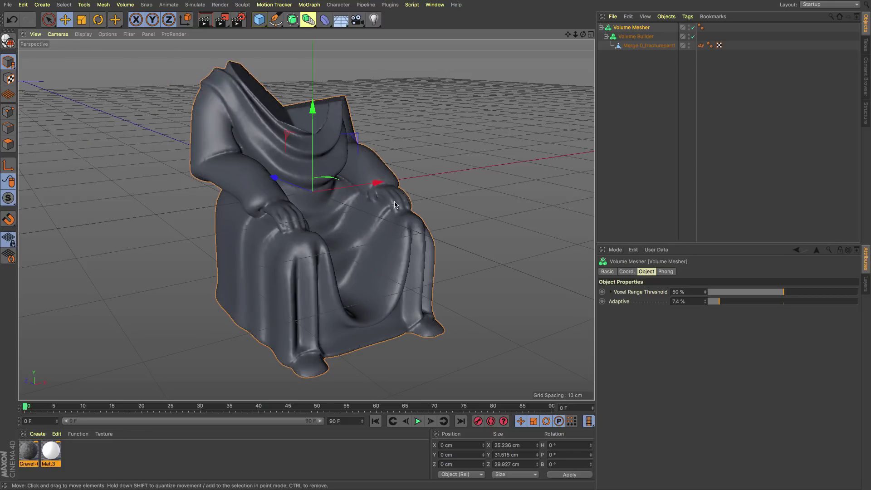
Add a Smooth Layer to the Volume Builder using the Mean Curvature filter
click(631, 37)
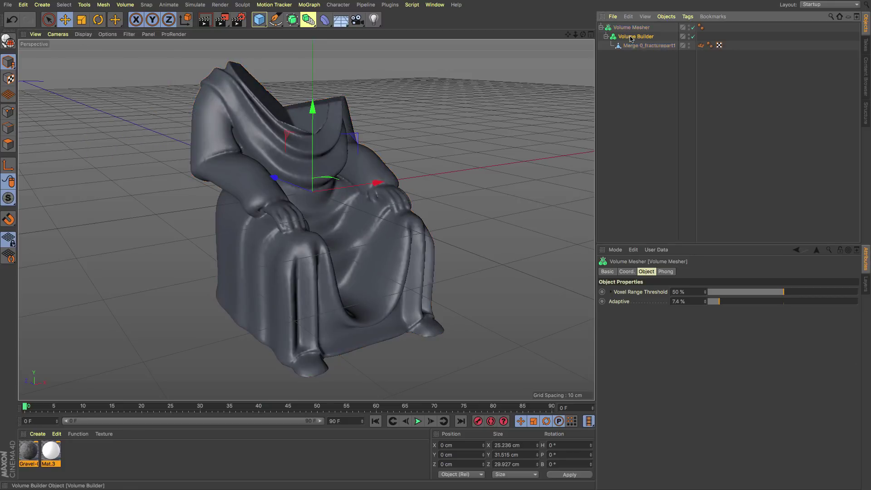
click(625, 383)
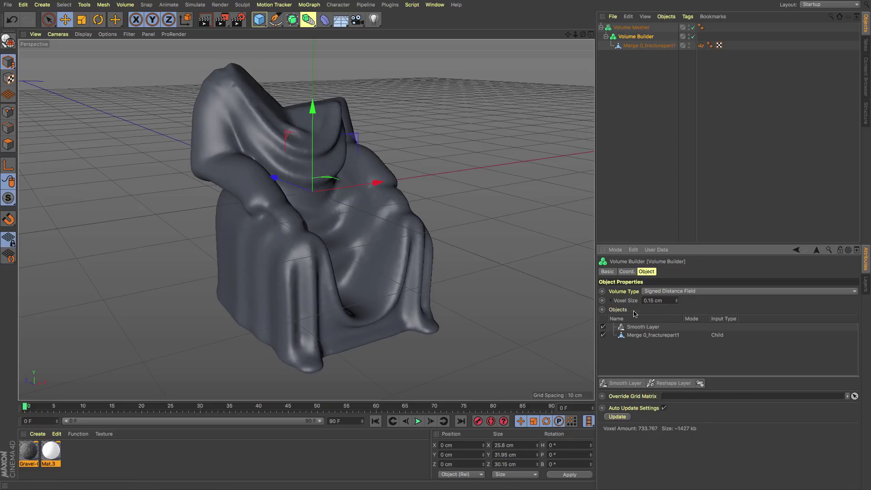
click(637, 327)
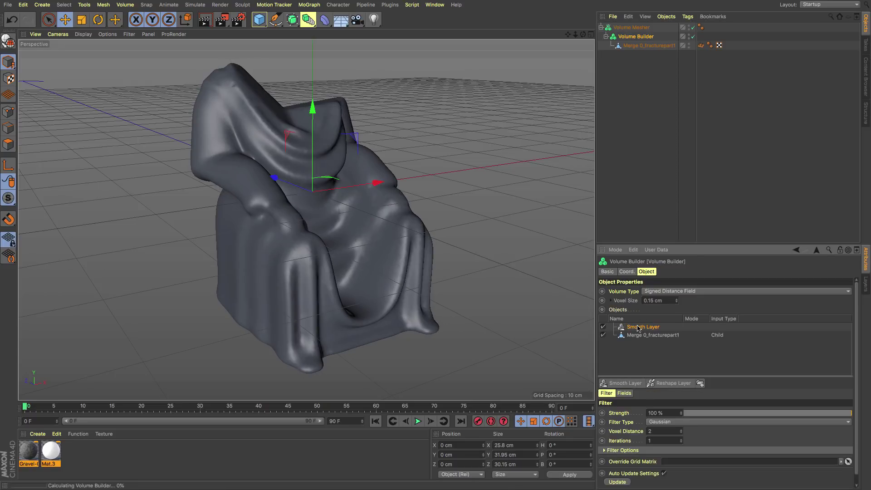
click(680, 423)
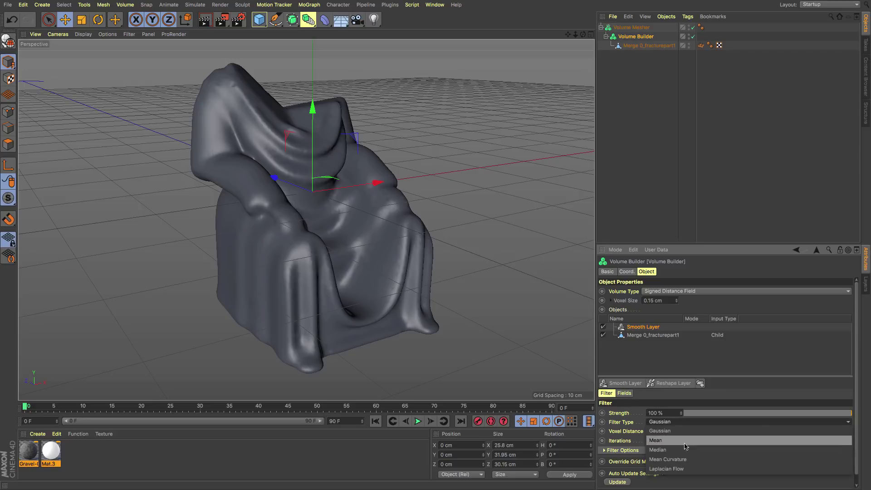
click(687, 462)
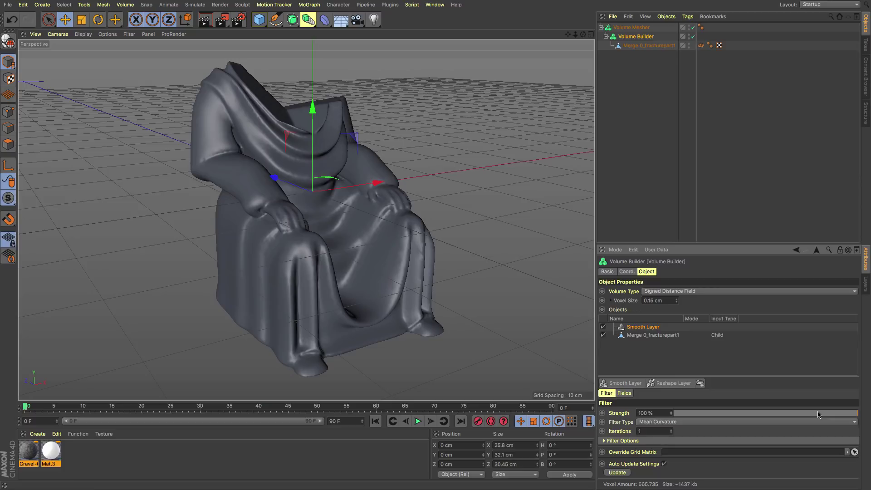
Test a lower smoothing strength, then restore it to 100%
drag(818, 414, 732, 413)
click(602, 327)
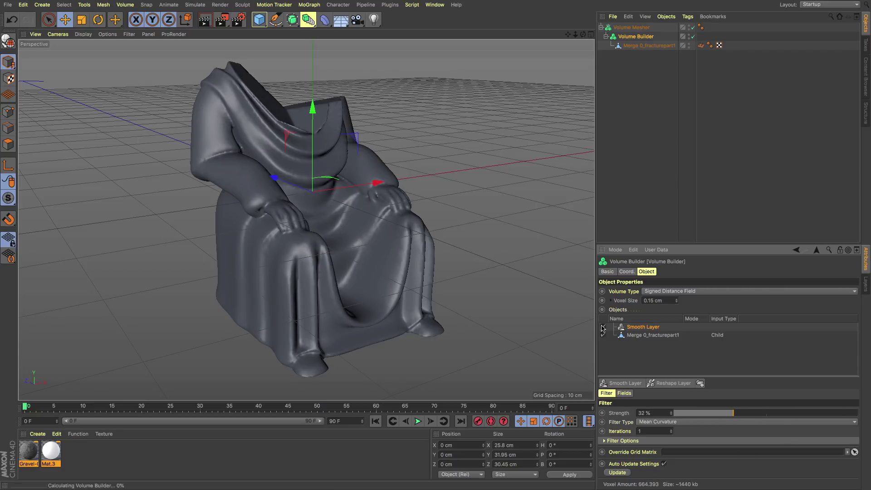
drag(735, 413, 863, 415)
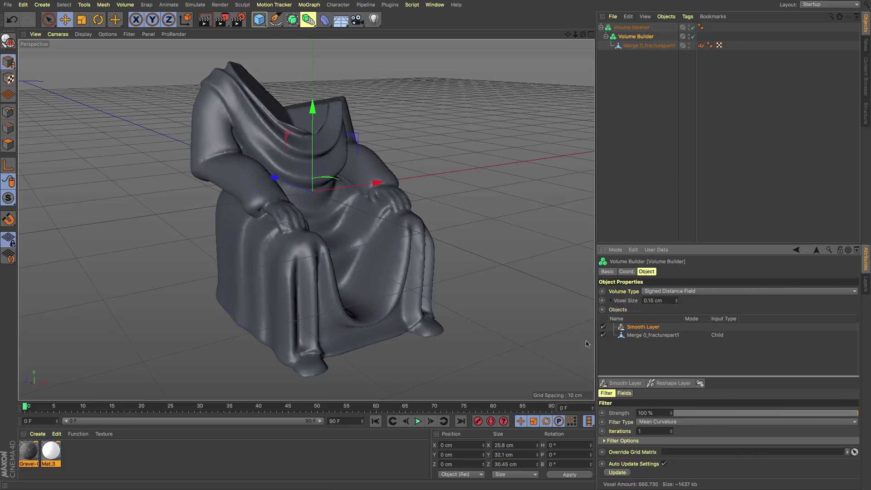
alt+drag(318, 296, 347, 246)
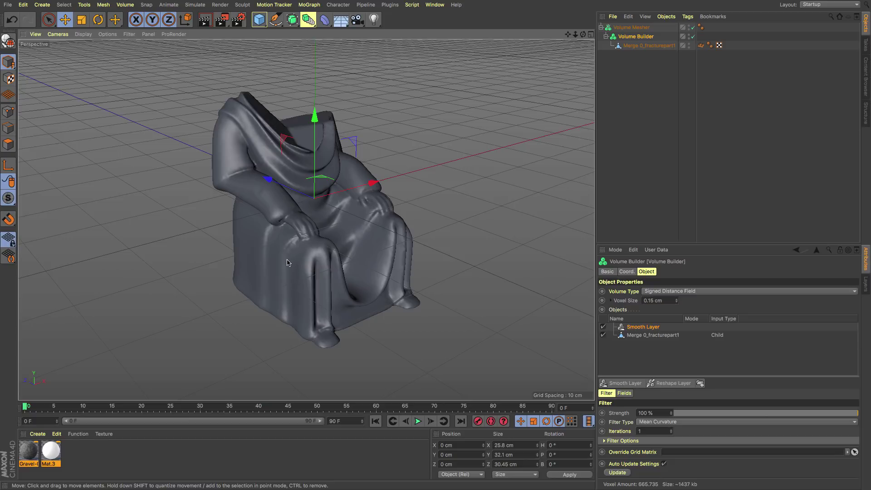
alt+drag(280, 268, 461, 229)
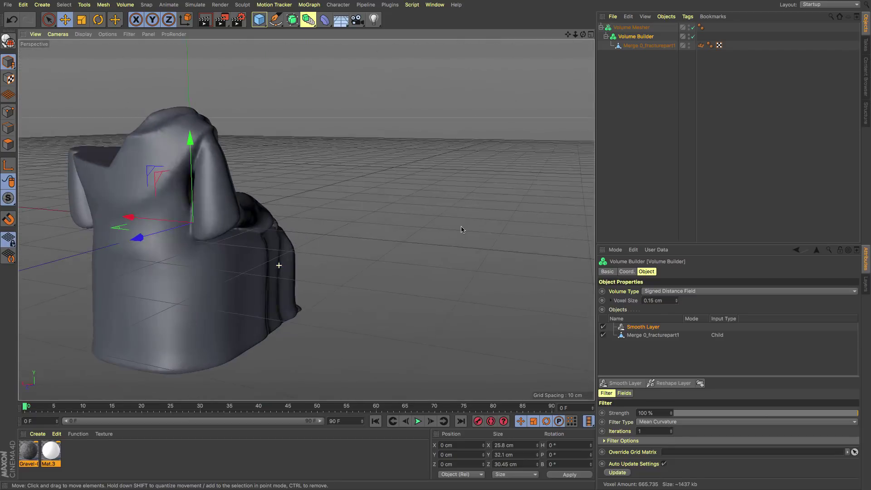
alt+drag(274, 241, 190, 247)
scroll(287, 244, up, 15)
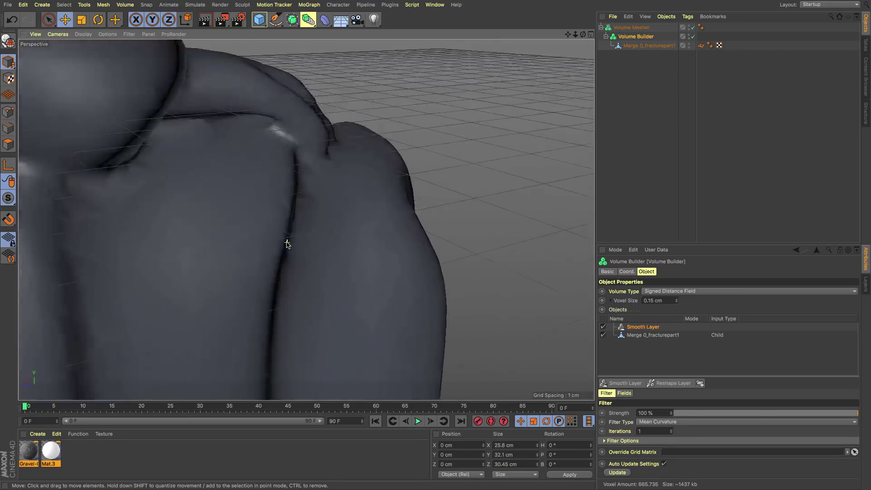
alt+drag(233, 276, 356, 186)
alt+drag(305, 219, 571, 237)
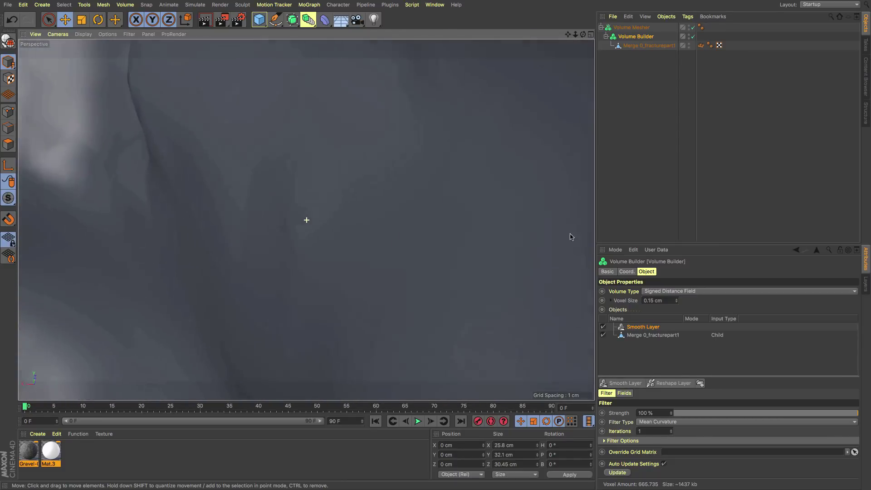
scroll(380, 207, up, 3)
scroll(380, 208, down, 5)
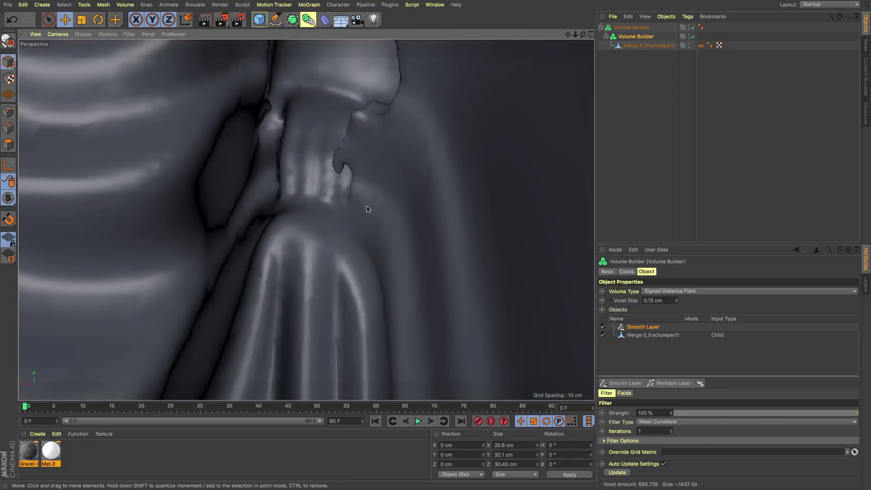
alt+drag(367, 209, 106, 287)
scroll(316, 208, up, 5)
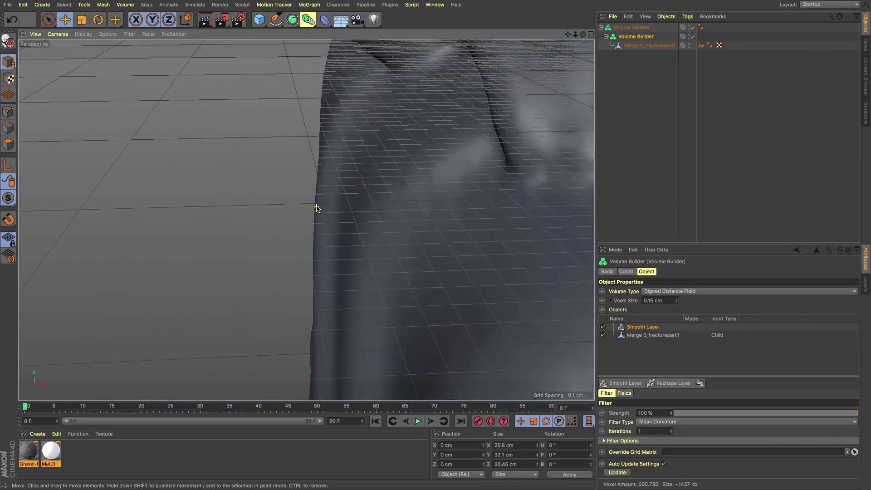
scroll(317, 208, down, 8)
mouse_move(317, 207)
alt+mouse_down()
mouse_move(377, 206)
mouse_move(309, 222)
alt+mouse_up()
scroll(333, 202, up, 2)
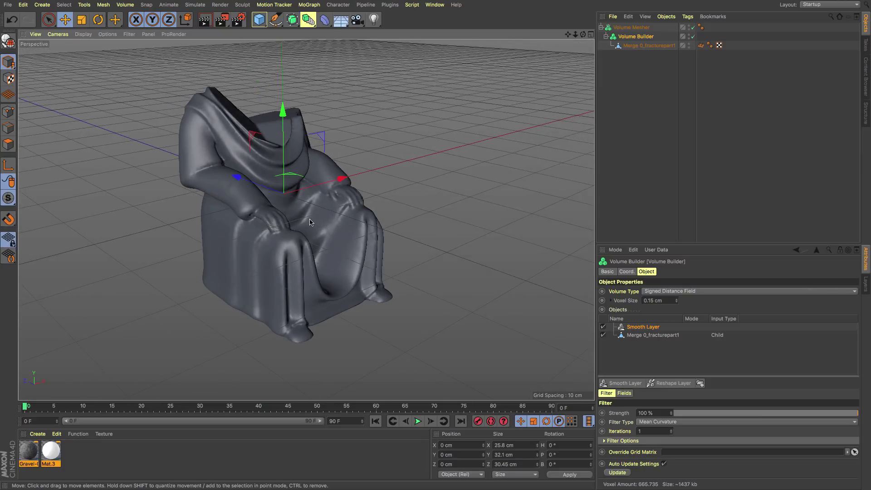
alt+middle_drag(310, 221, 324, 227)
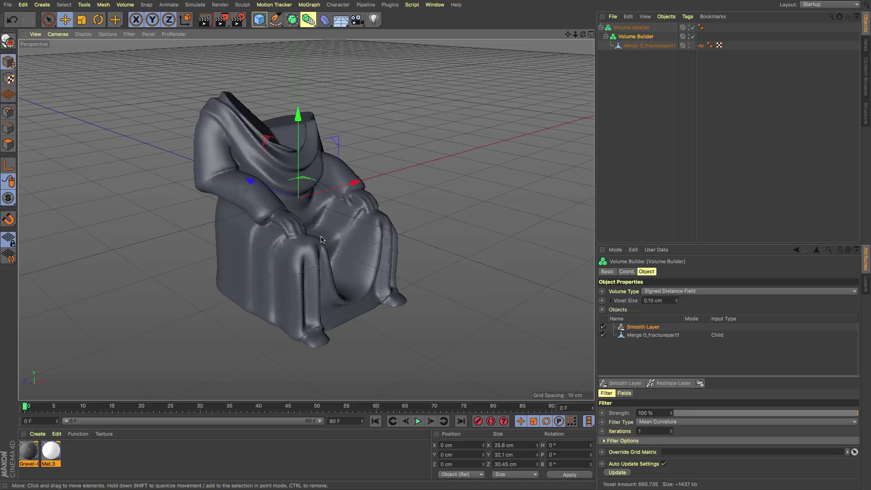
alt+middle_drag(311, 221, 326, 229)
alt+drag(317, 226, 320, 223)
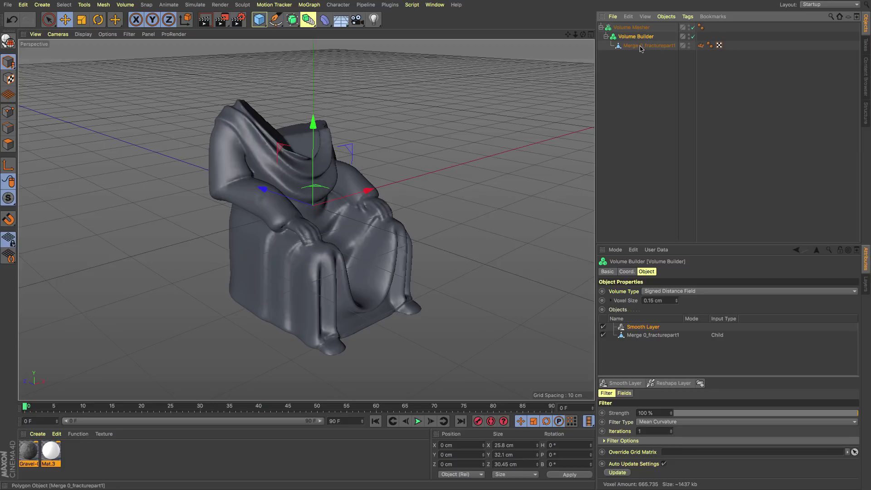
Drag Merge 0_fracturepart1 into the Volume Builder's Objects list above the Smooth Layer
drag(642, 47, 640, 63)
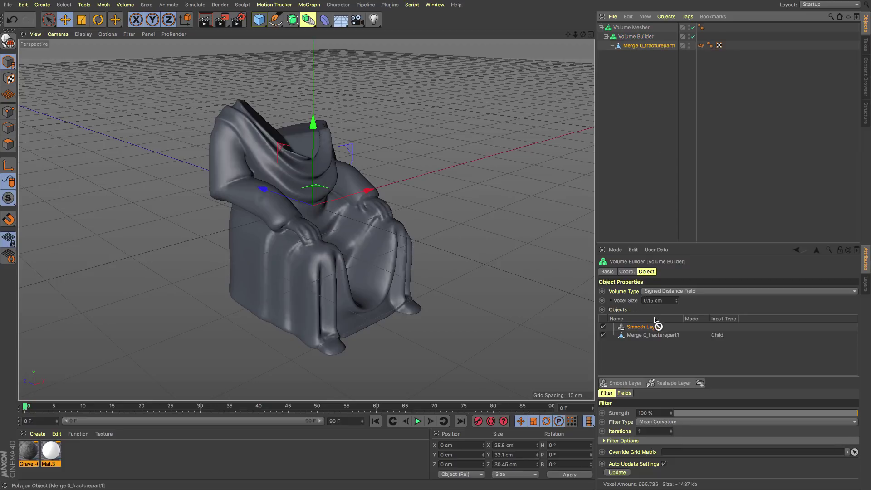
drag(654, 320, 653, 326)
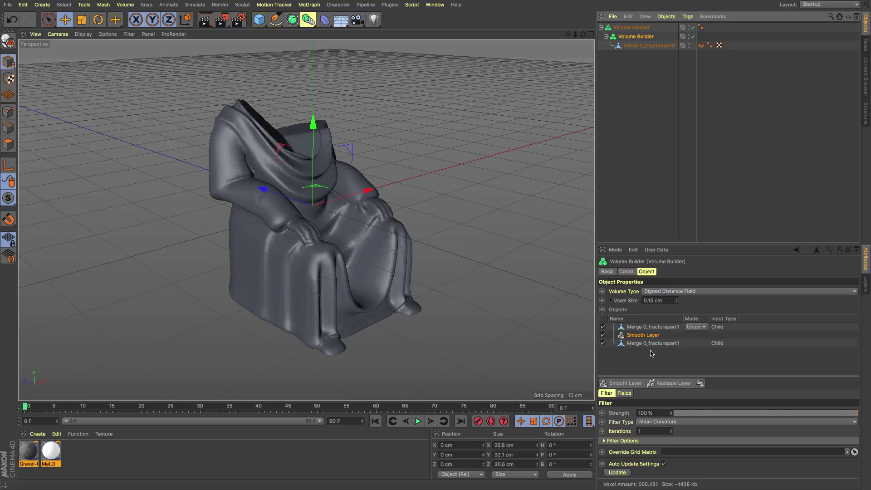
Set the figure copy's blending mode to Subtract
click(704, 327)
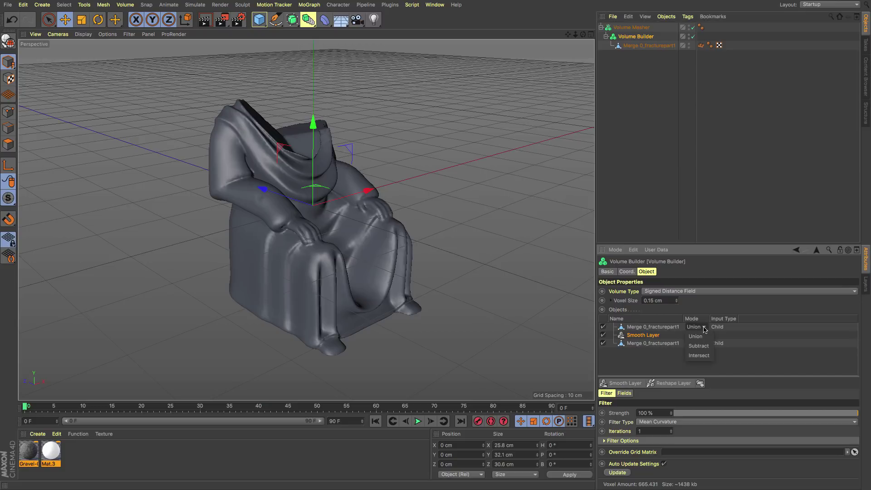
click(703, 346)
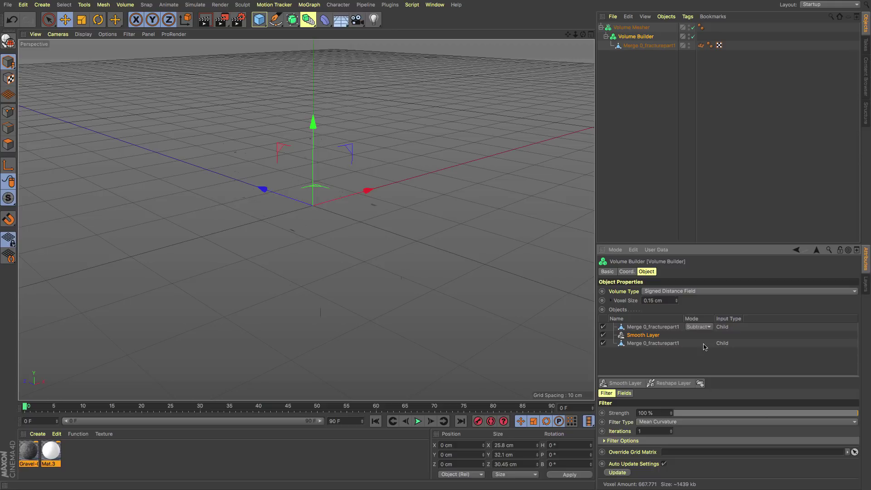
click(660, 328)
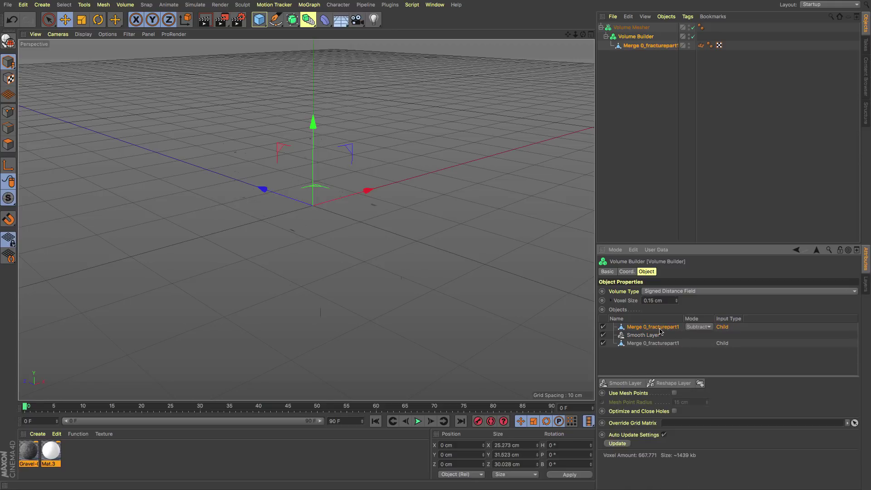
Add a New Folder at the top of the list in Subtract mode and move the copy into it
click(700, 382)
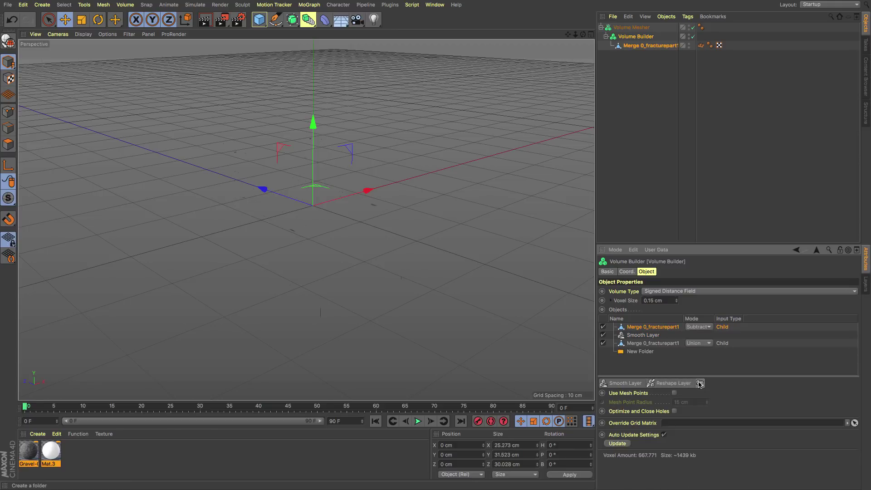
drag(629, 354, 636, 324)
click(698, 326)
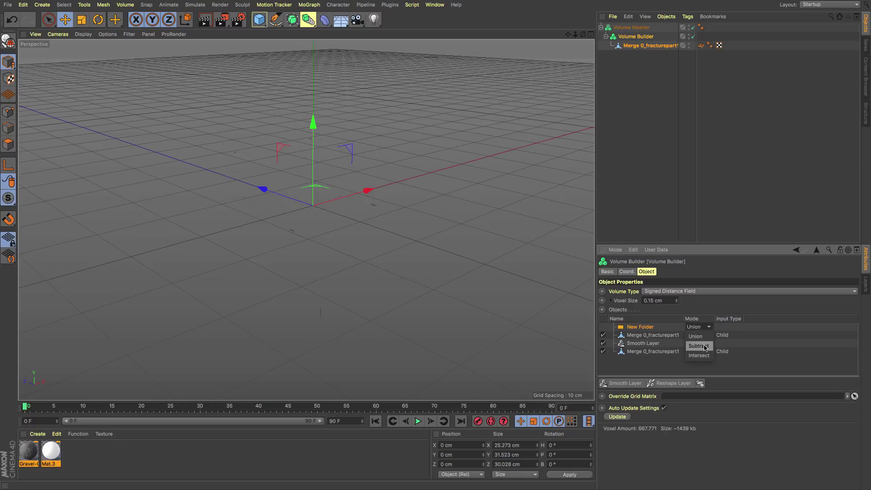
click(704, 347)
click(653, 335)
click(696, 334)
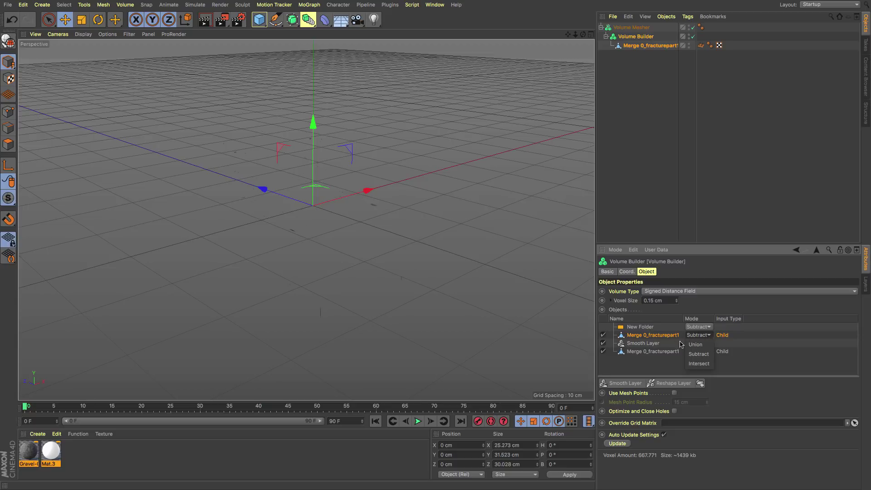
drag(649, 336, 643, 328)
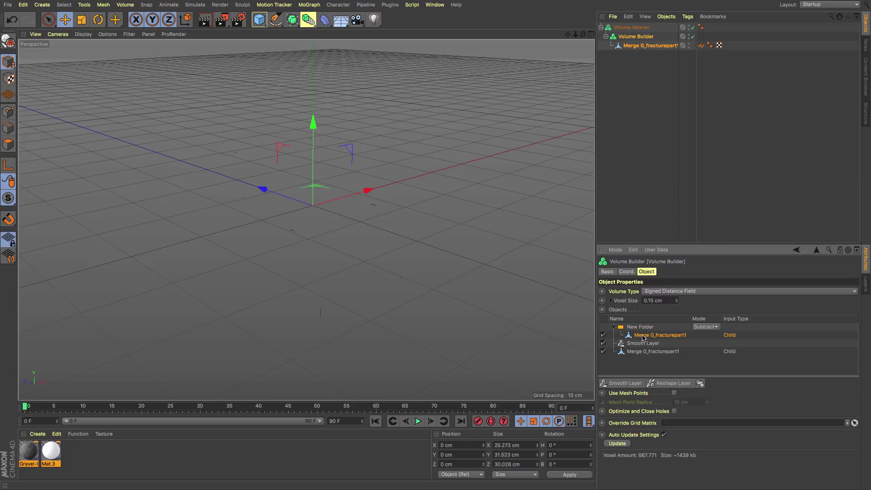
Add a Dilate/Erode Reshape Layer inside the New Folder with a -1 cm offset
click(674, 384)
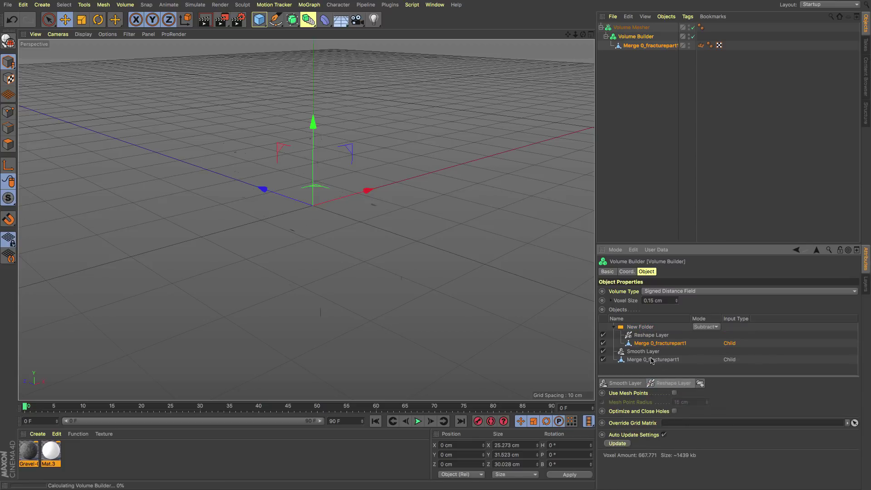
click(648, 336)
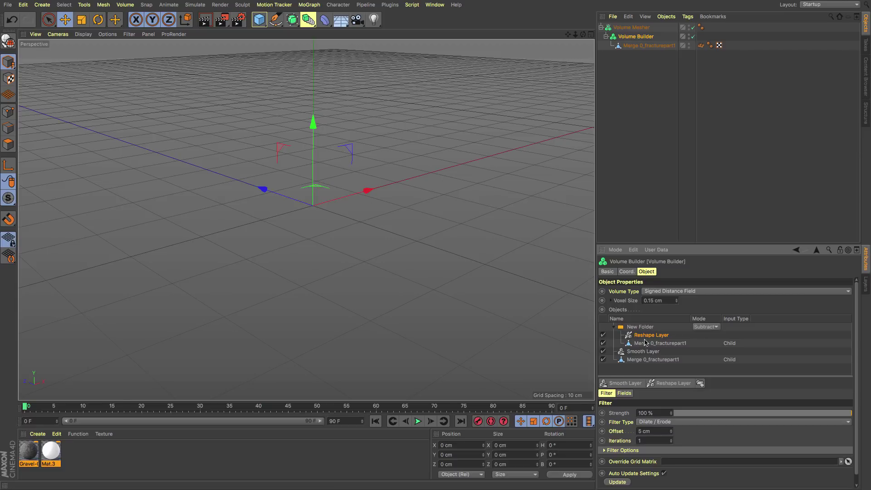
click(614, 327)
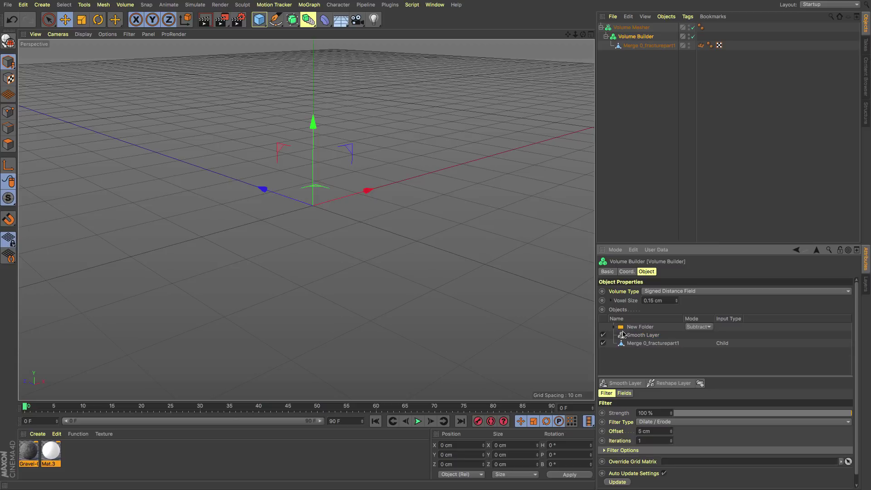
click(614, 327)
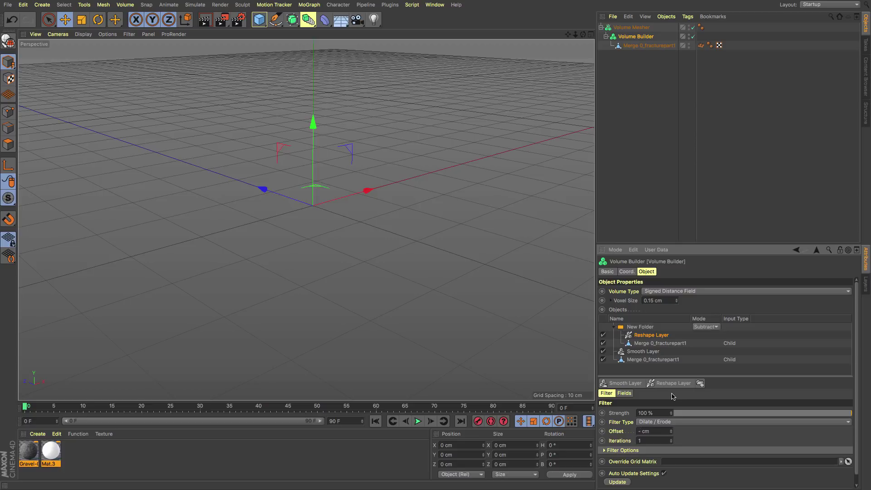
key(Return)
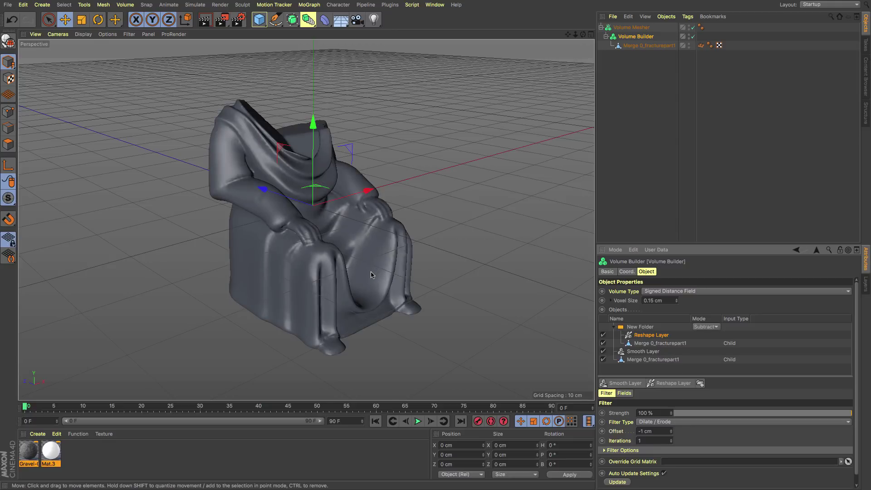
mouse_move(373, 272)
alt+mouse_down()
mouse_move(311, 173)
mouse_move(424, 281)
mouse_move(551, 245)
mouse_move(364, 272)
alt+mouse_up()
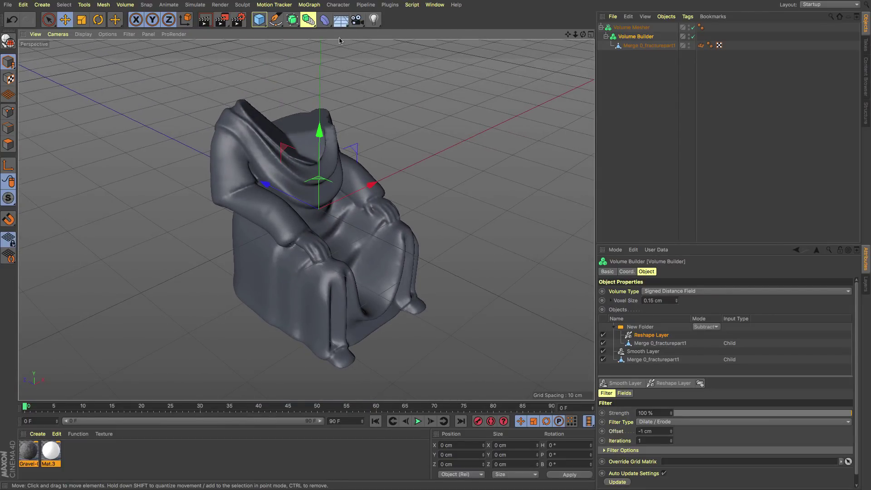
Add a Cube and set its Size X, Y and Z to 5 cm
click(261, 22)
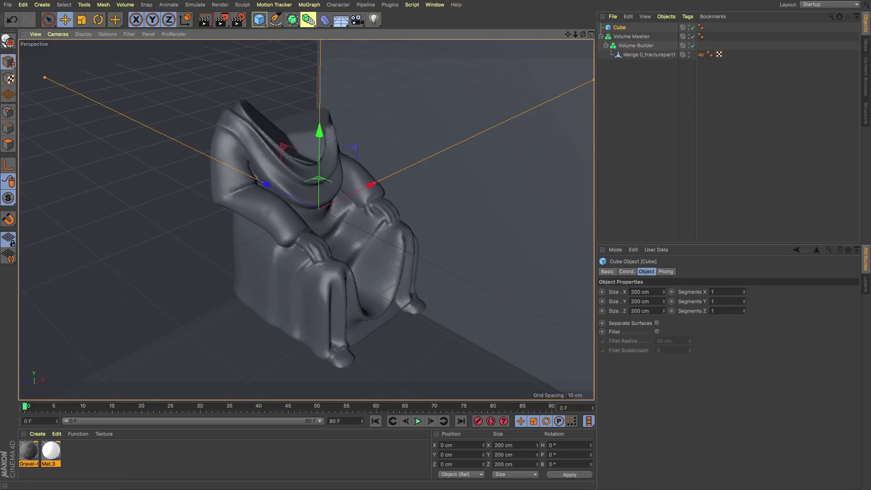
double_click(635, 291)
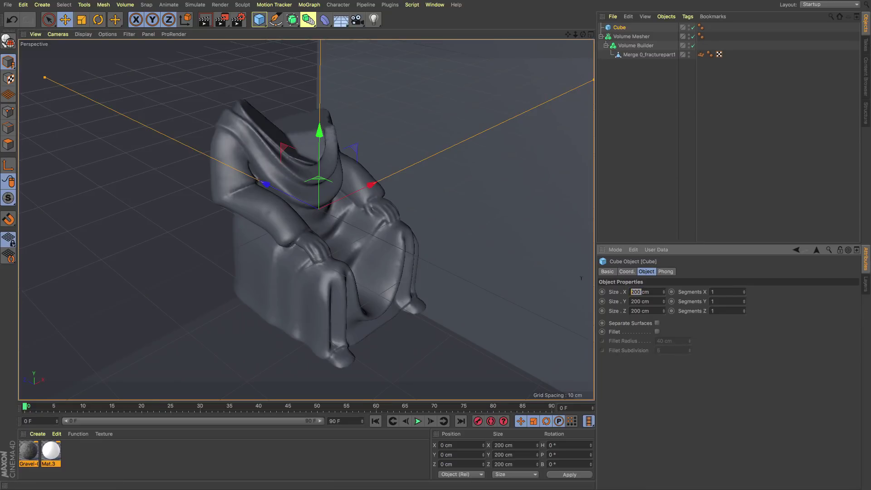
text(5)
key(Tab)
text(5)
key(Tab)
text(5)
key(Return)
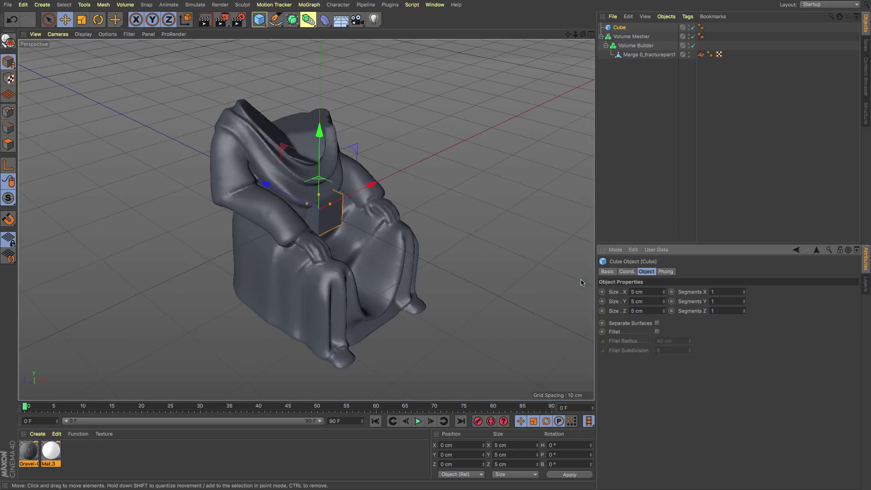
Move the cube into the figure's left side, put it under Volume Builder, and set Mode to Subtract
drag(373, 185, 309, 213)
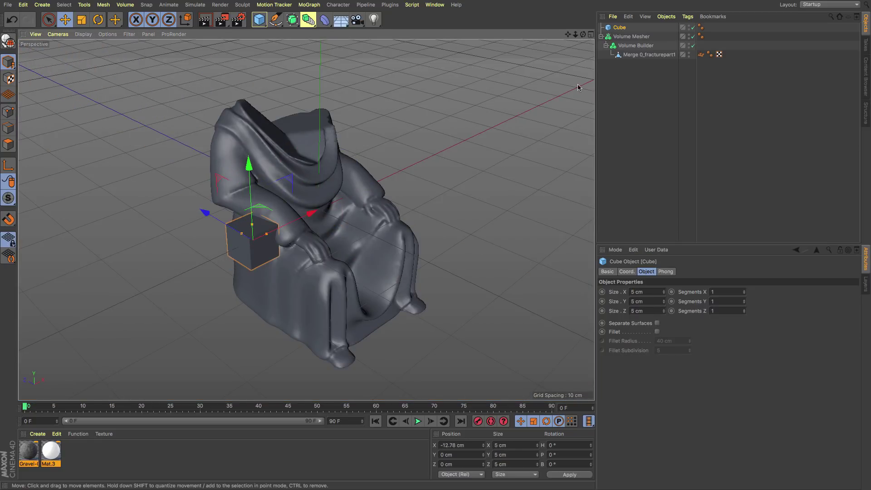
drag(619, 28, 629, 52)
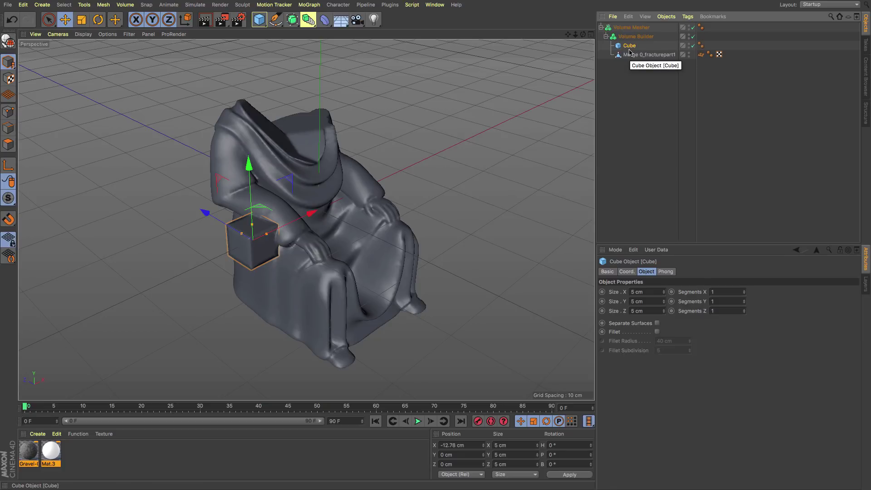
click(635, 36)
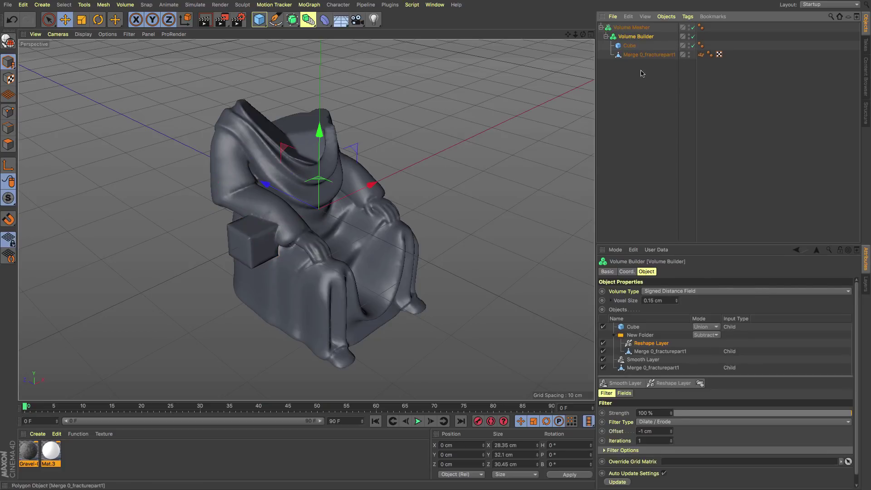
click(711, 328)
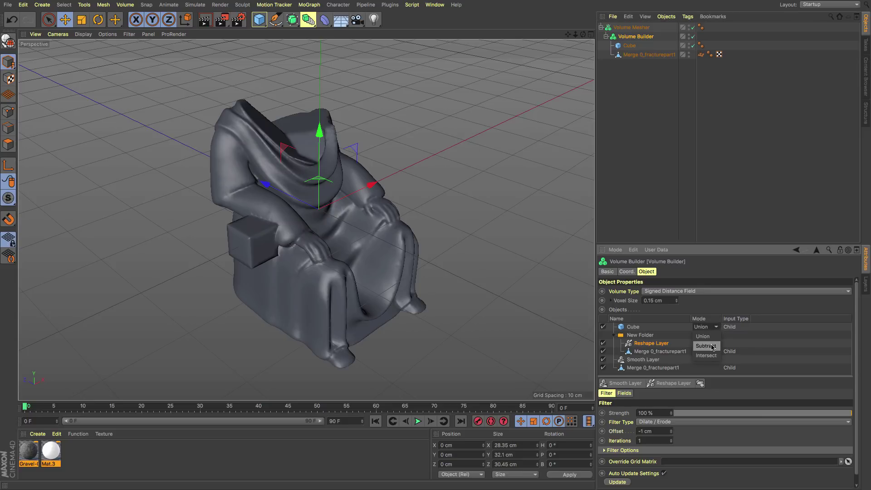
click(705, 346)
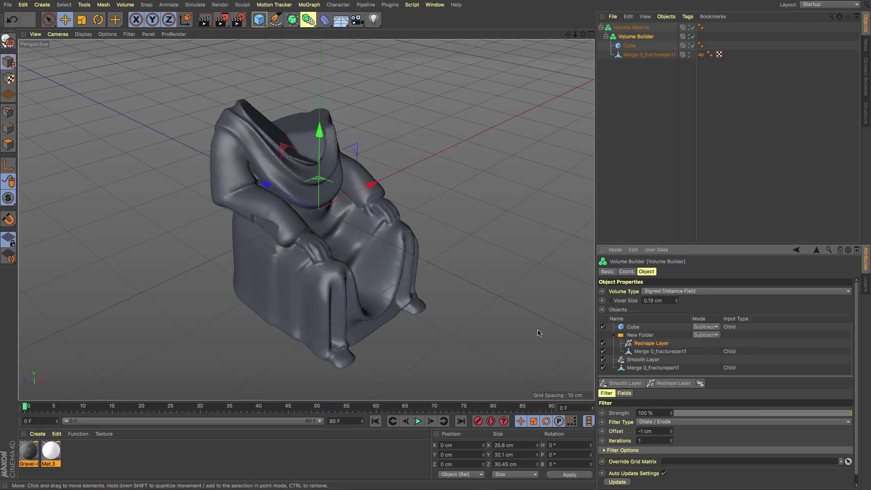
Stretch the subtracting cube to about 34.9 cm in Y and 36.2 cm in Z to slice the figure open
click(629, 46)
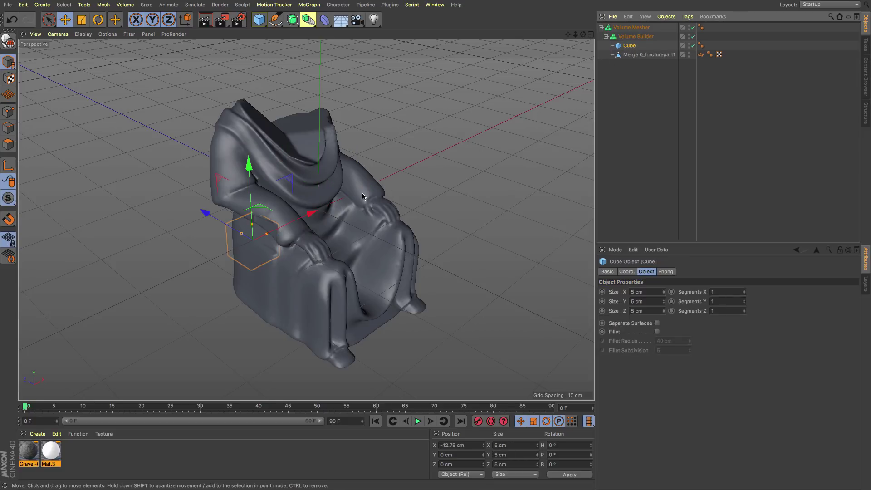
drag(311, 214, 326, 208)
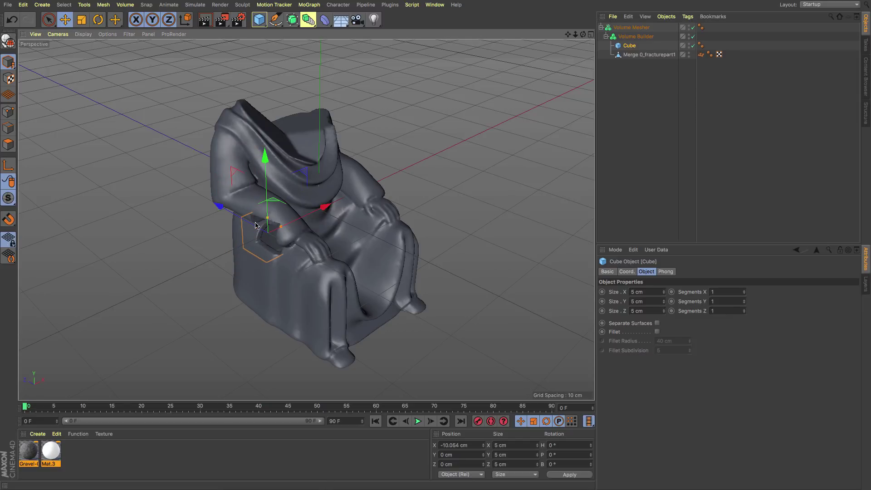
drag(256, 225, 187, 206)
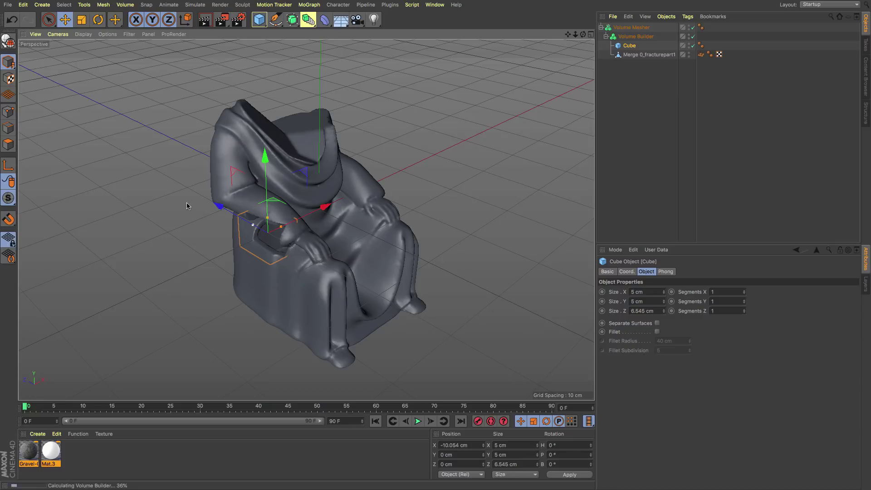
drag(267, 218, 267, 214)
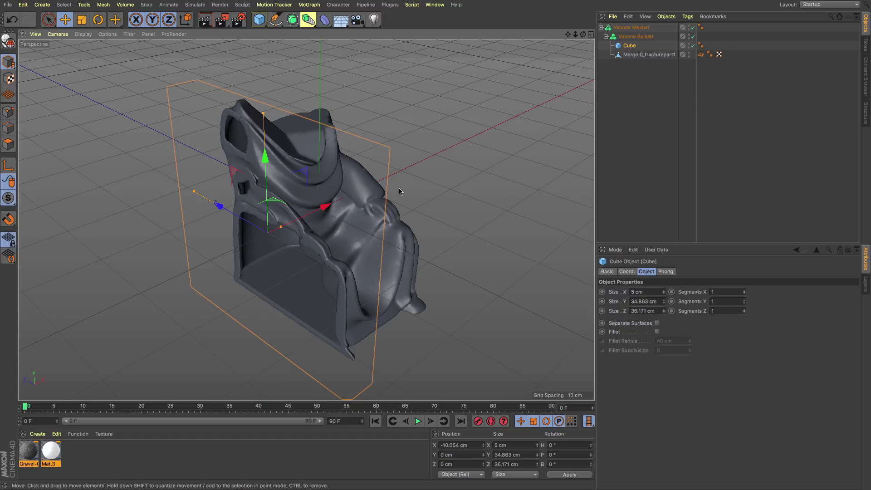
alt+drag(335, 252, 449, 213)
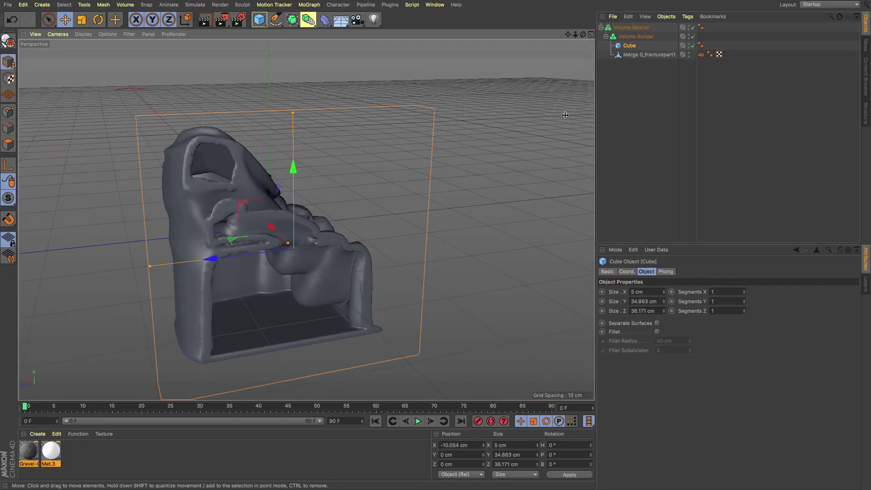
click(637, 37)
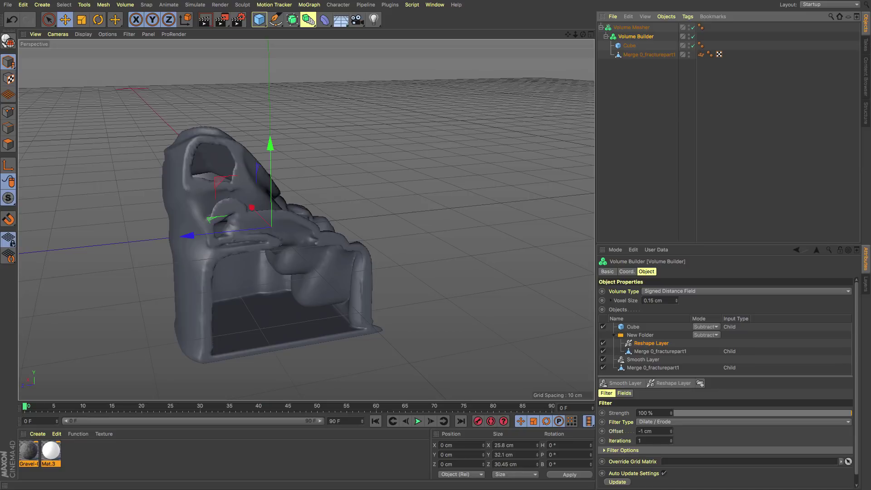
Set the Reshape Layer offset to -0.5 cm, inspect the thinner walls, and add a Cylinder
click(643, 431)
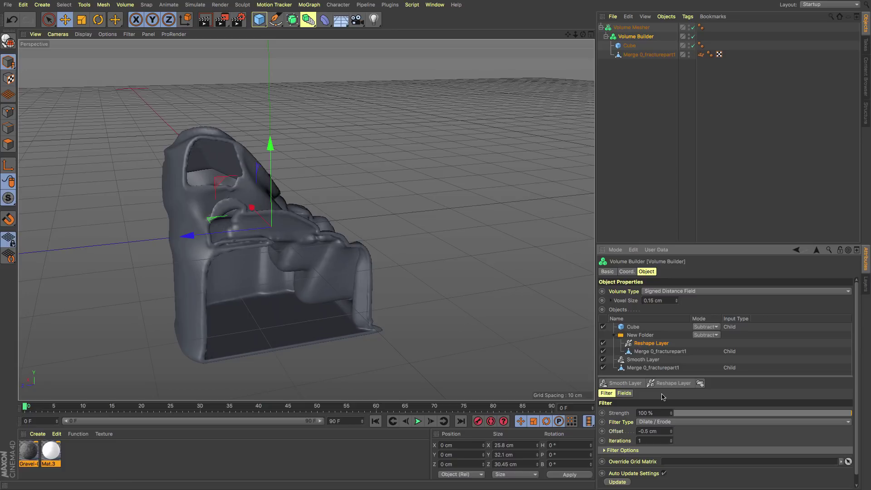
alt+drag(347, 306, 293, 296)
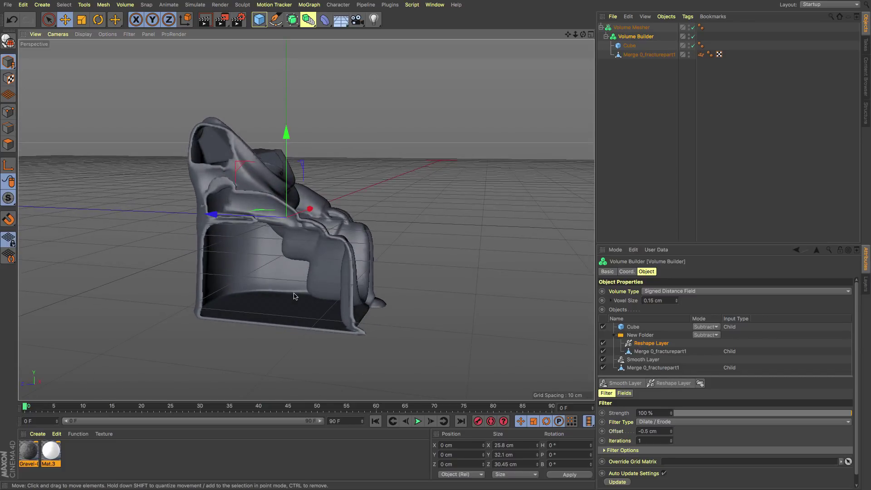
scroll(290, 279, up, 3)
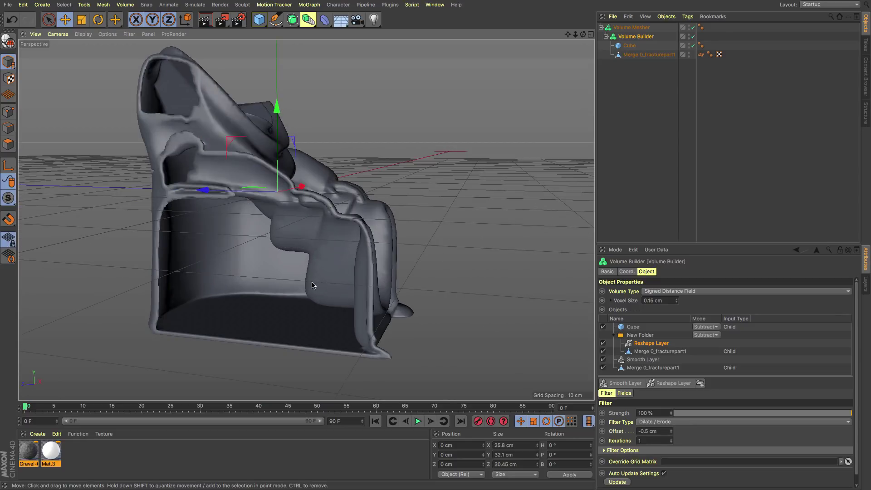
alt+drag(270, 281, 329, 279)
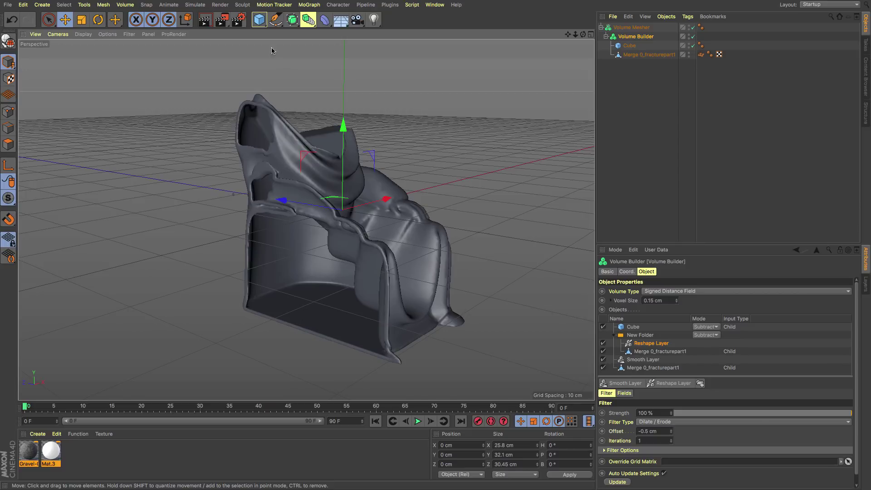
drag(259, 19, 436, 41)
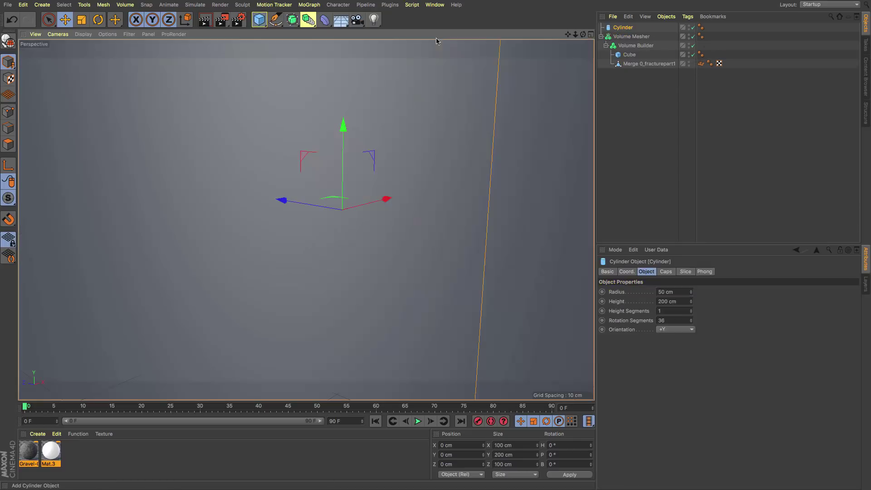
Set the cylinder's height and radius to 1 cm
double_click(666, 301)
text(1)
key(Return)
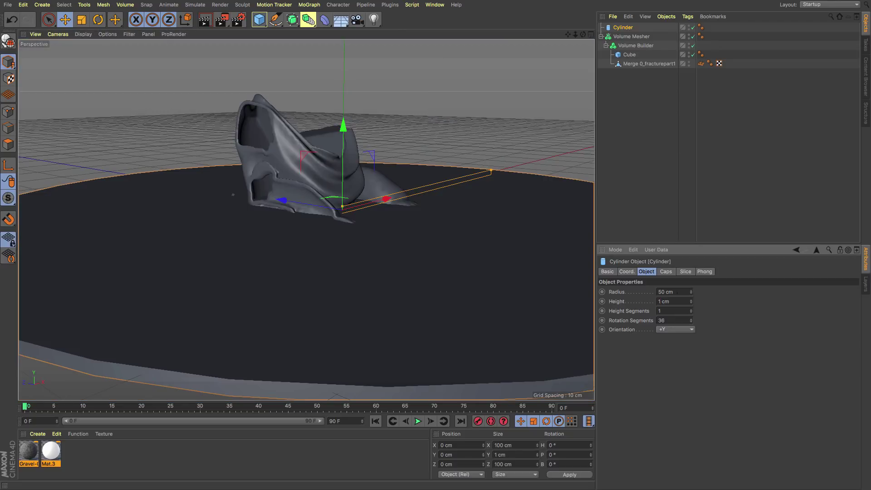
text(1)
key(Return)
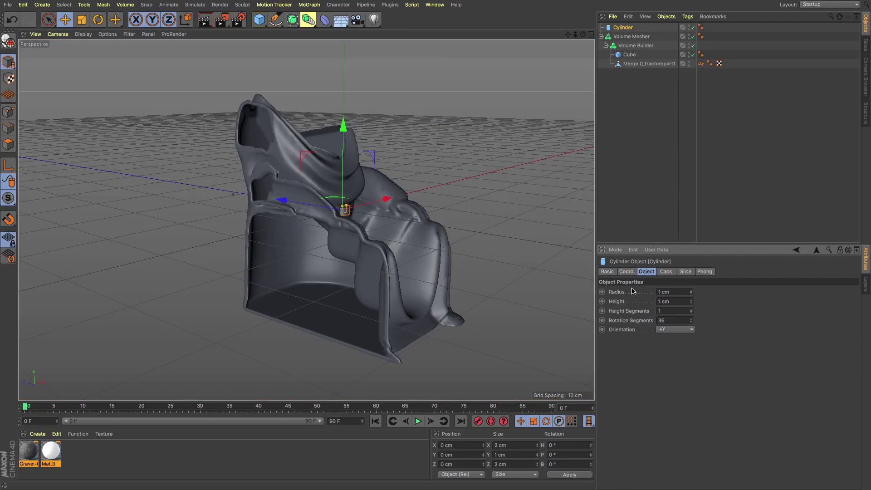
Lower the cylinder to the figure's base, put it under Volume Builder, and set Mode to Subtract
drag(343, 123, 337, 235)
drag(619, 34, 637, 63)
click(635, 37)
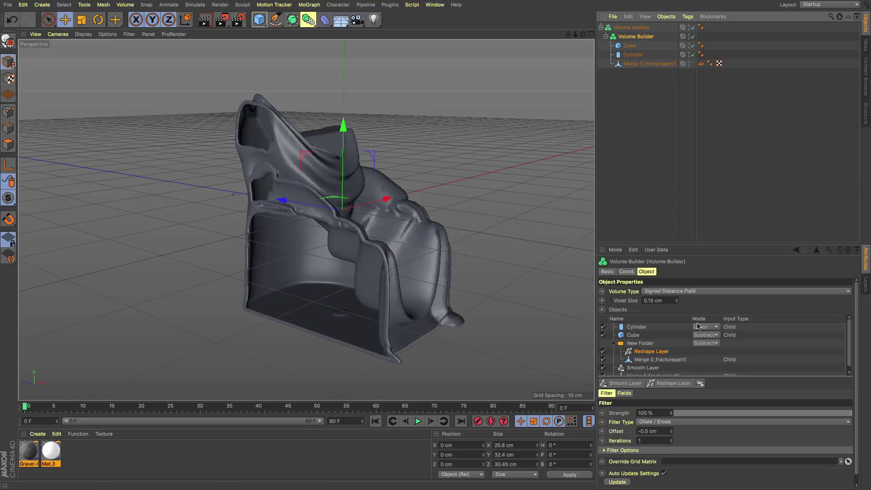
click(707, 326)
click(706, 345)
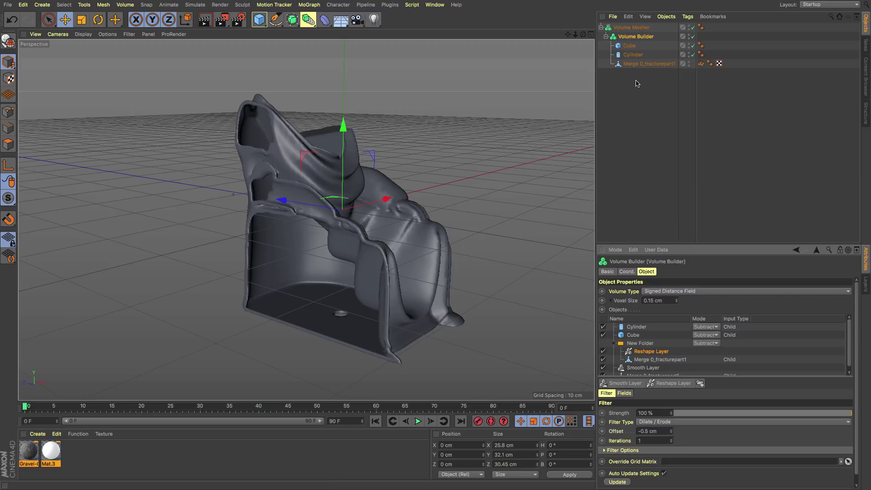
alt+drag(384, 271, 367, 212)
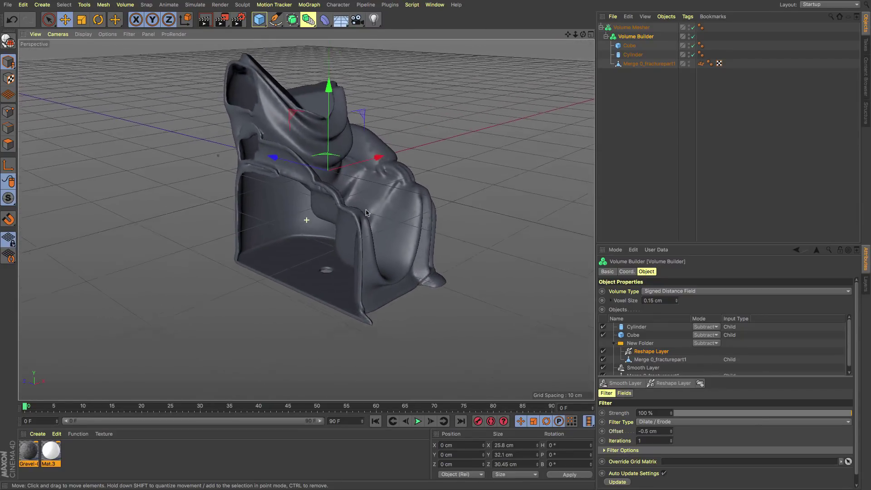
alt+middle_drag(366, 210, 385, 234)
alt+drag(384, 234, 380, 230)
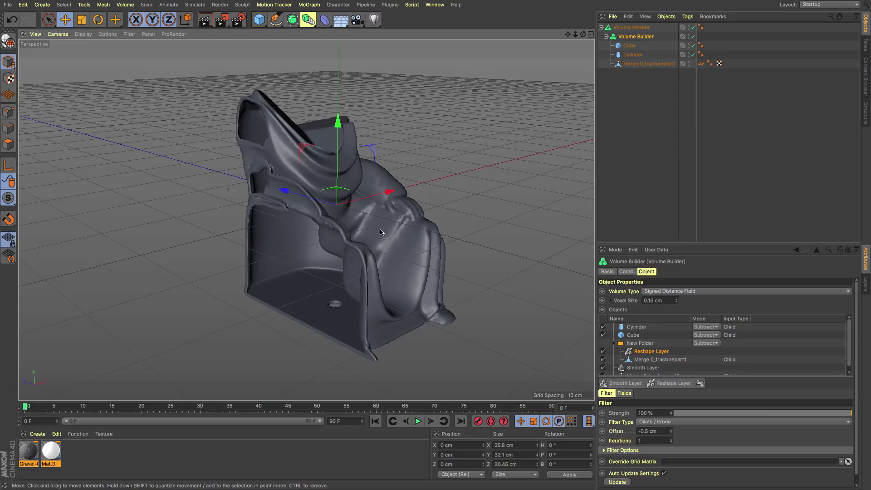